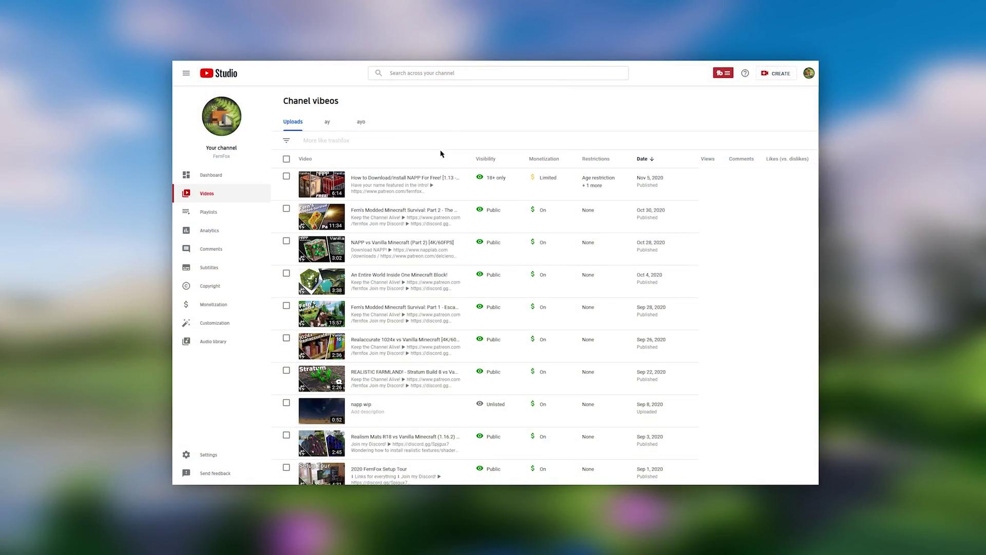
Step: Examine the visibility, monetization and age-restriction details of the NAPP download video published Nov 5, 2020
mouse_move(498, 179)
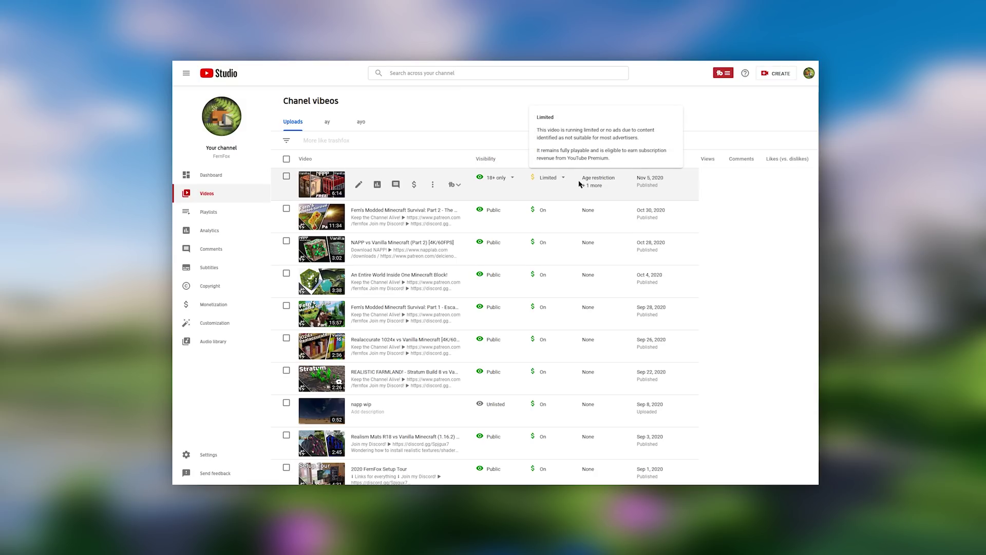
mouse_move(598, 184)
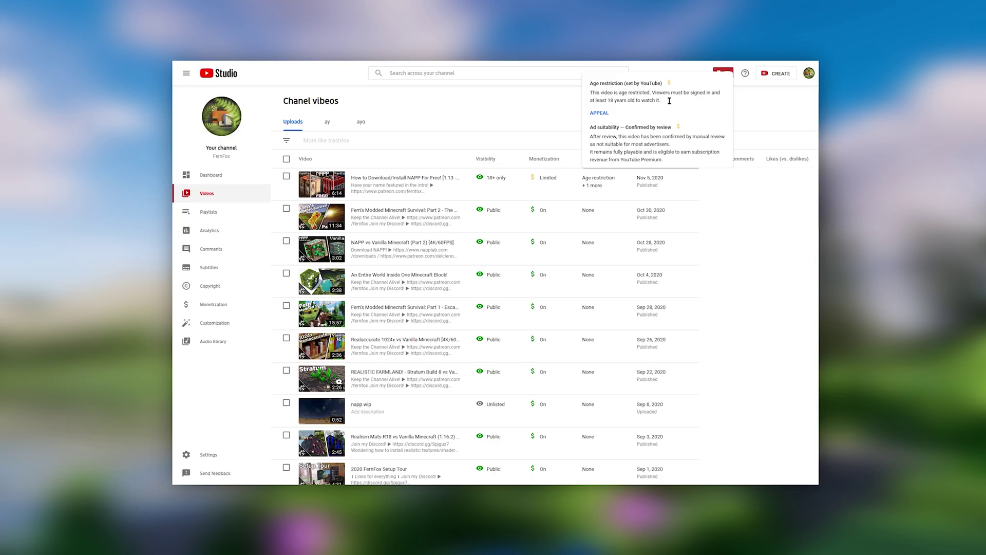
drag(609, 101, 662, 100)
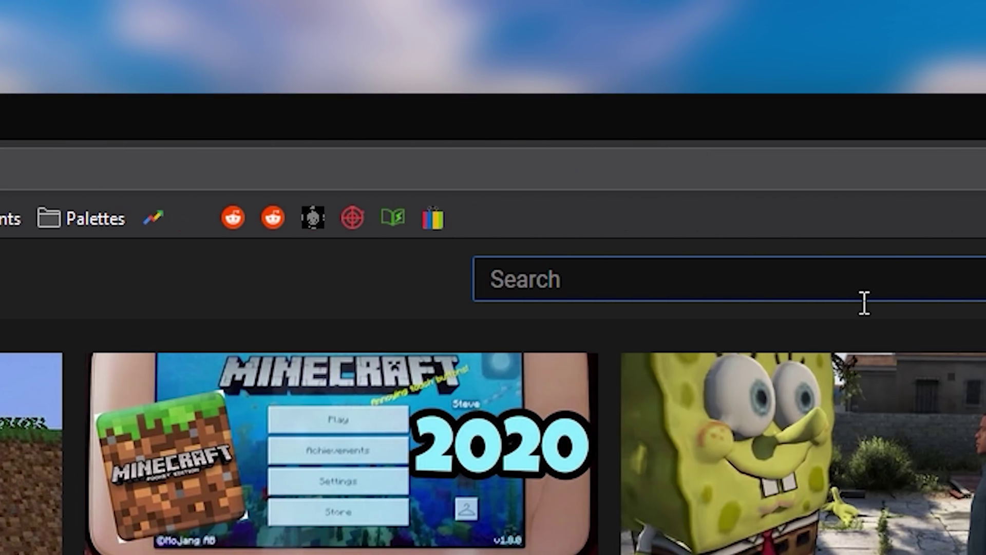
Step: Search YouTube for "how to pirate minecraft for free" and open the first result
click(862, 300)
text(how to pirate minecraft for free)
key(Return)
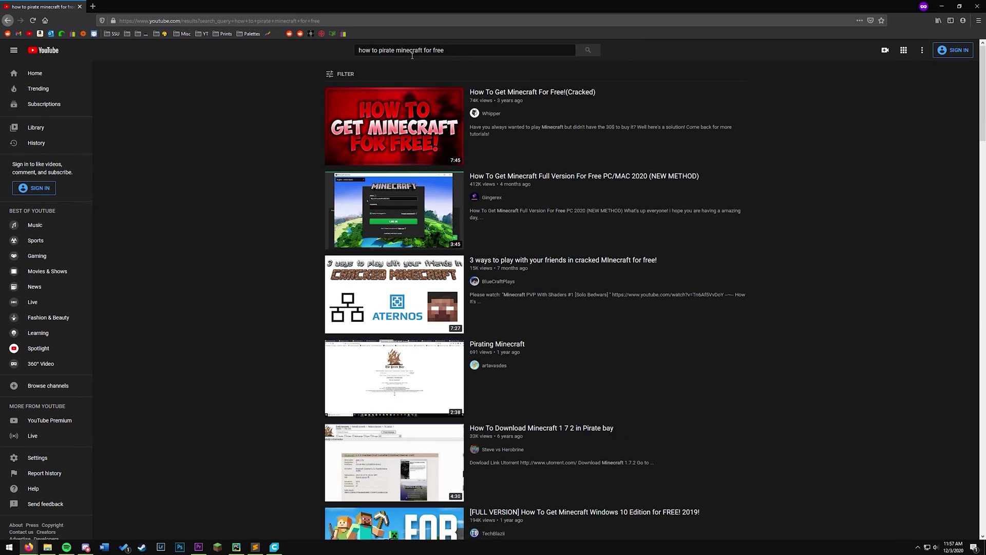
click(389, 127)
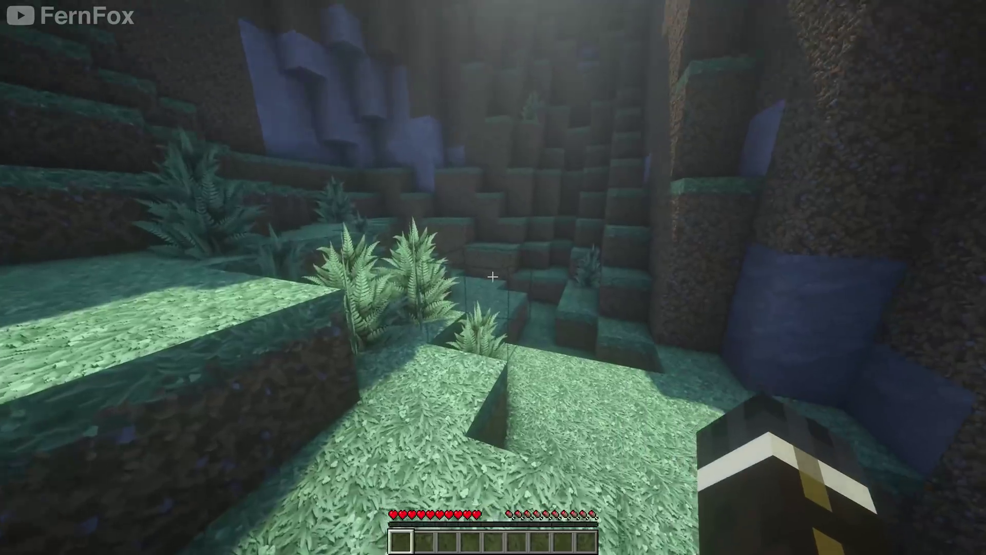
key(w)
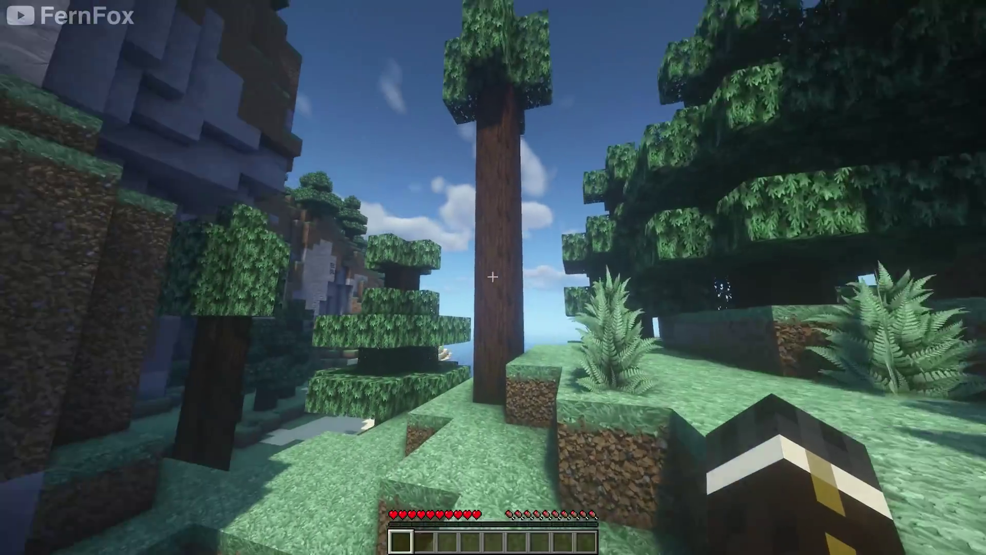
key(w)
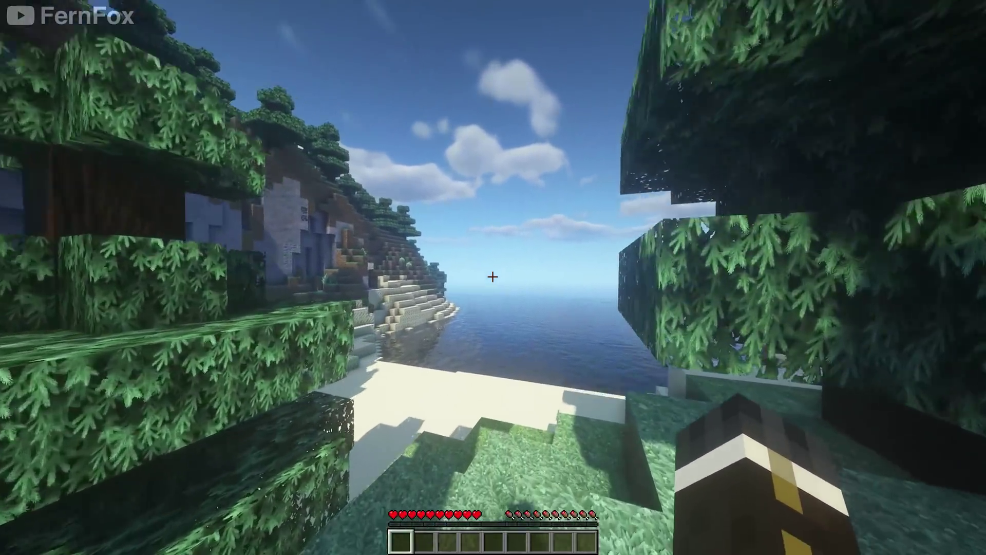
key(w)
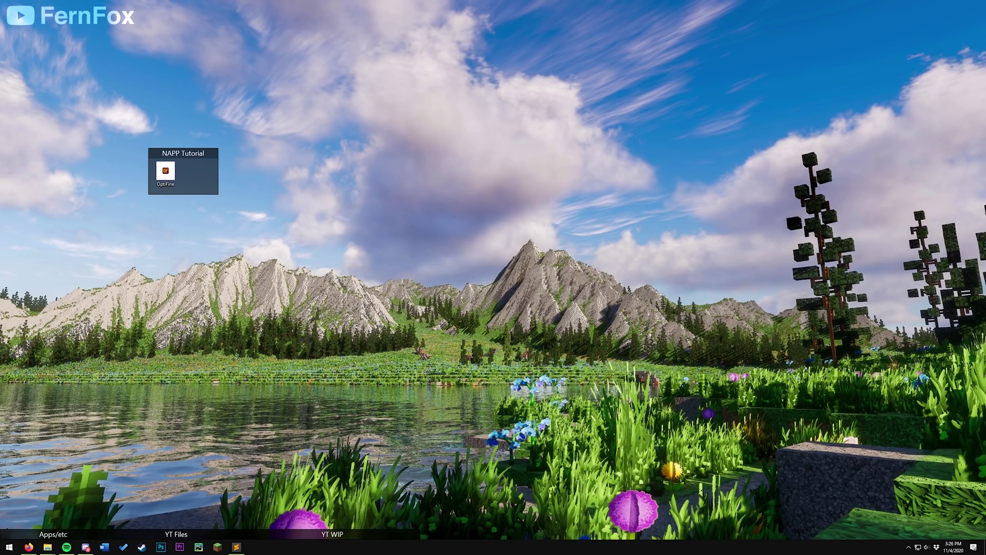
Step: Switch to the Minecraft Launcher and create a new unnamed Java Edition installation using release 1.16.3
click(217, 546)
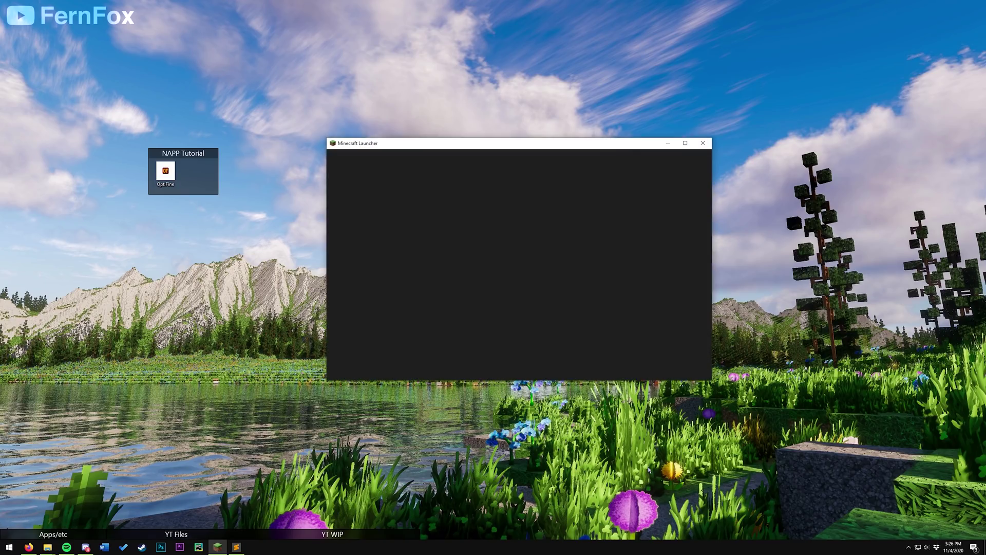
click(434, 172)
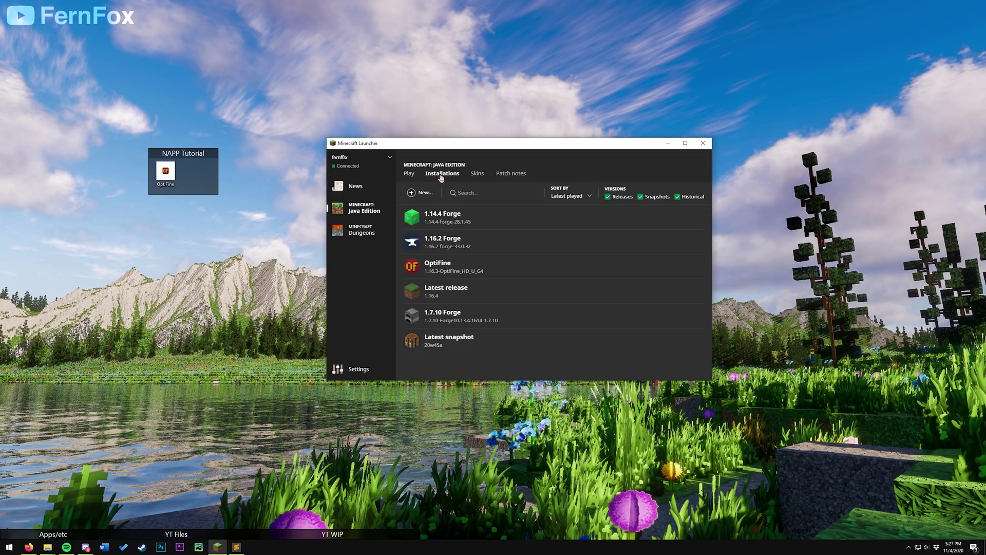
click(419, 193)
click(510, 260)
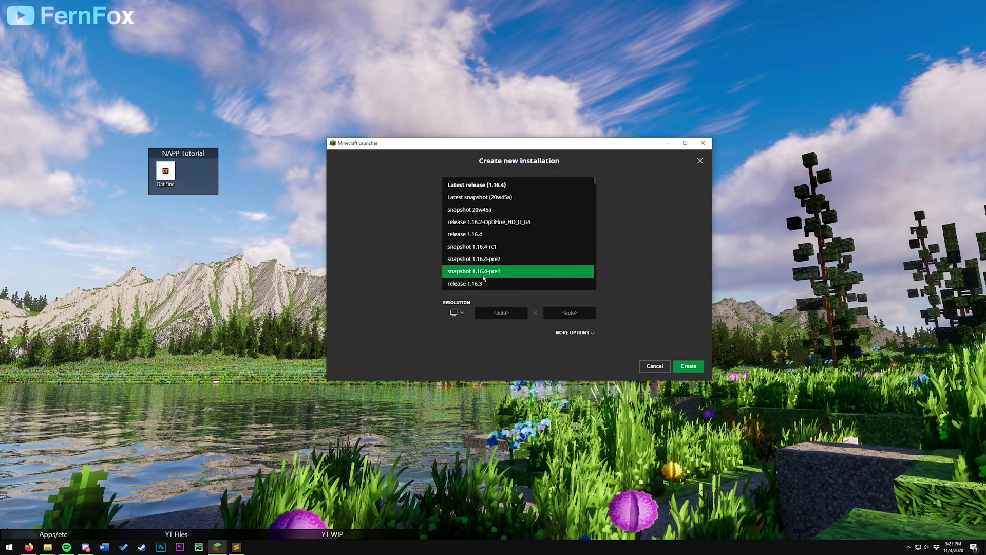
click(488, 285)
click(688, 366)
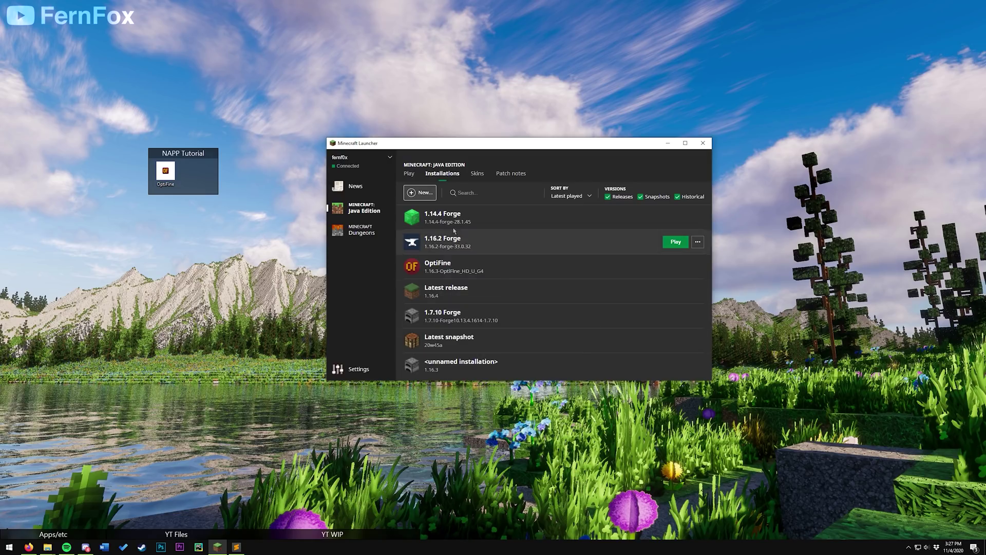
Step: Launch the unnamed 1.16.3 installation once, and quit the game from its title screen
click(409, 173)
click(463, 371)
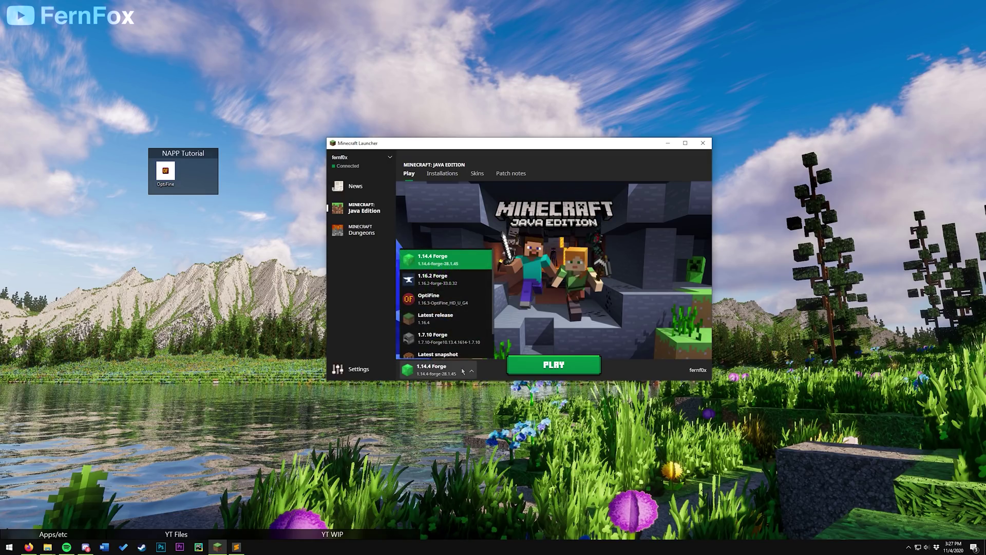
scroll(446, 319, down, 3)
click(445, 346)
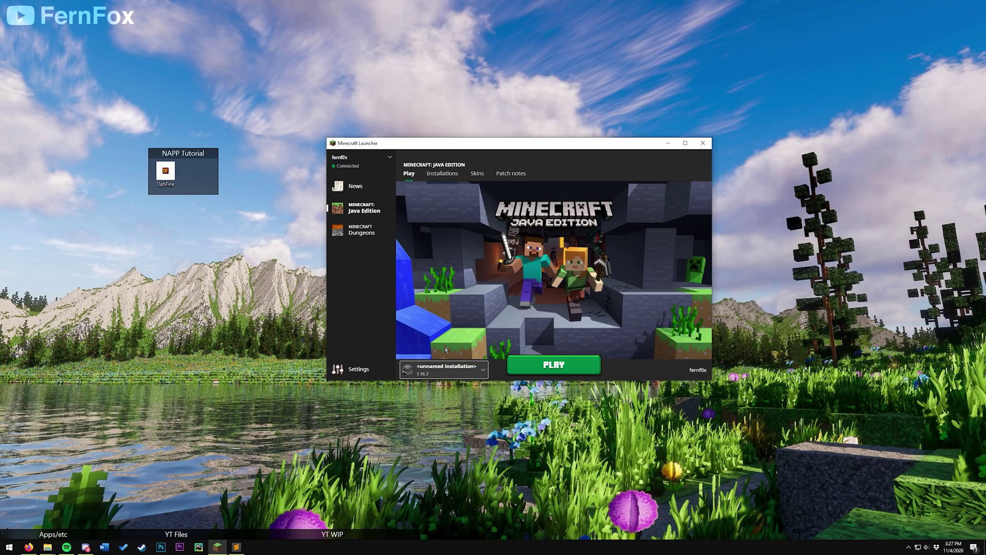
click(529, 365)
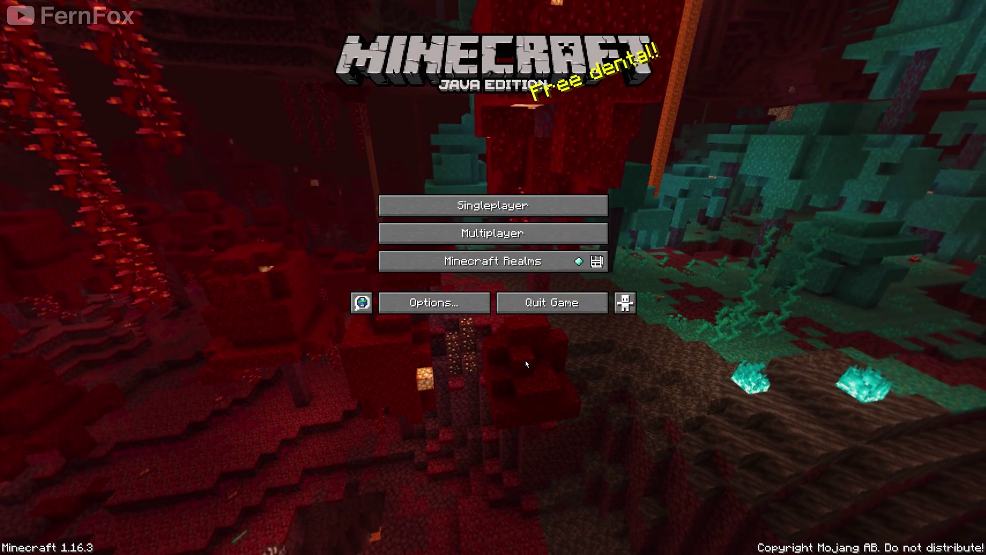
click(551, 302)
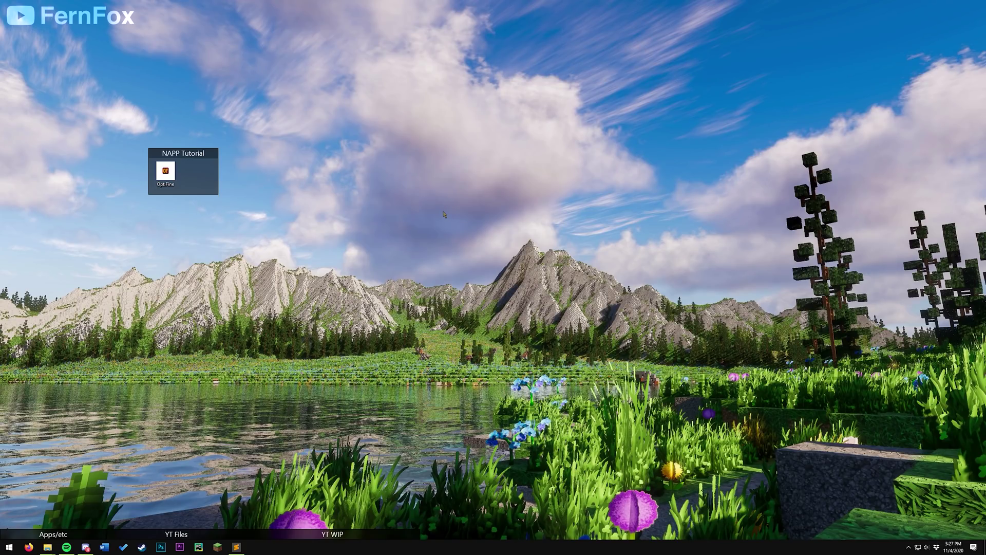
Step: Open the OptiFine website, show all versions, and go through the ad page to the OptiFine HD U G4 download for Minecraft 1.16.3
double_click(165, 172)
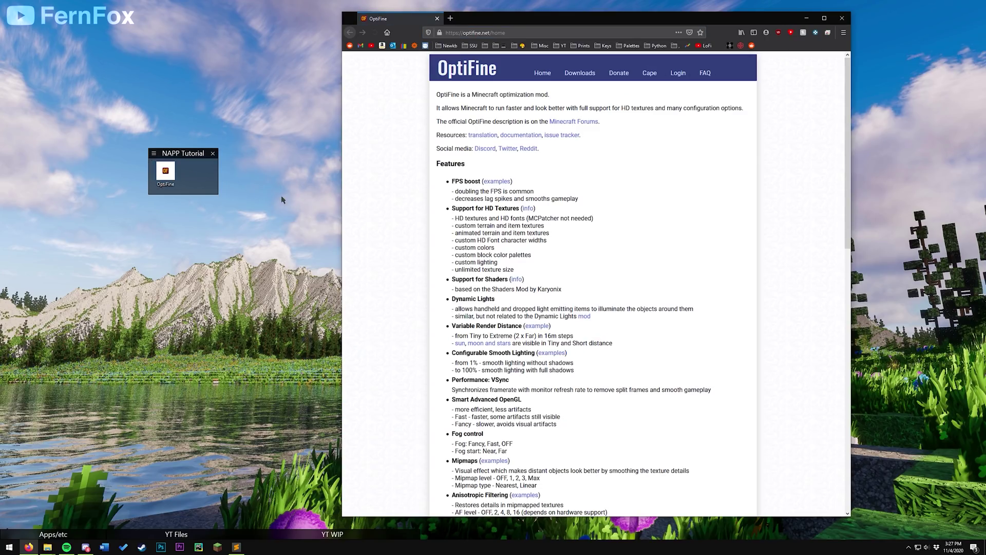
click(580, 76)
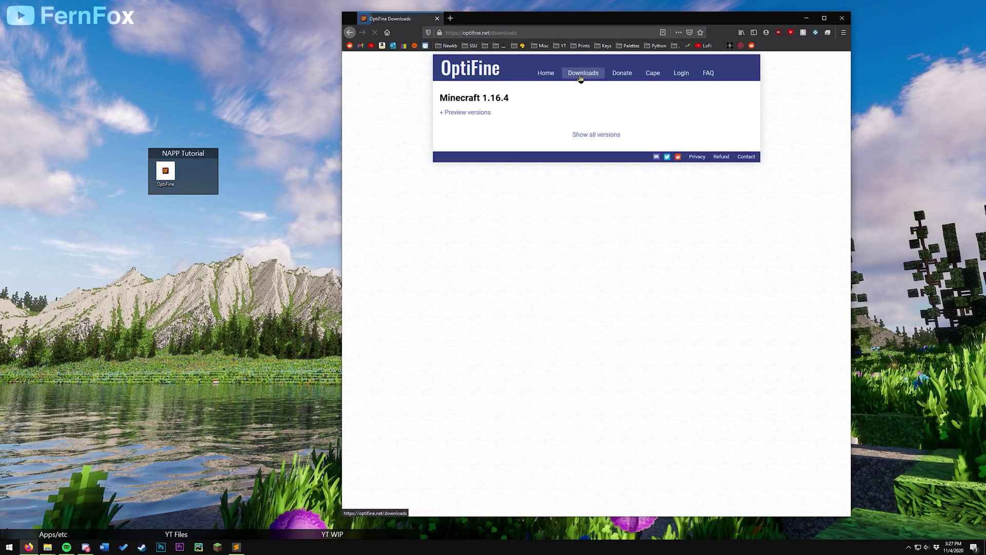
click(590, 135)
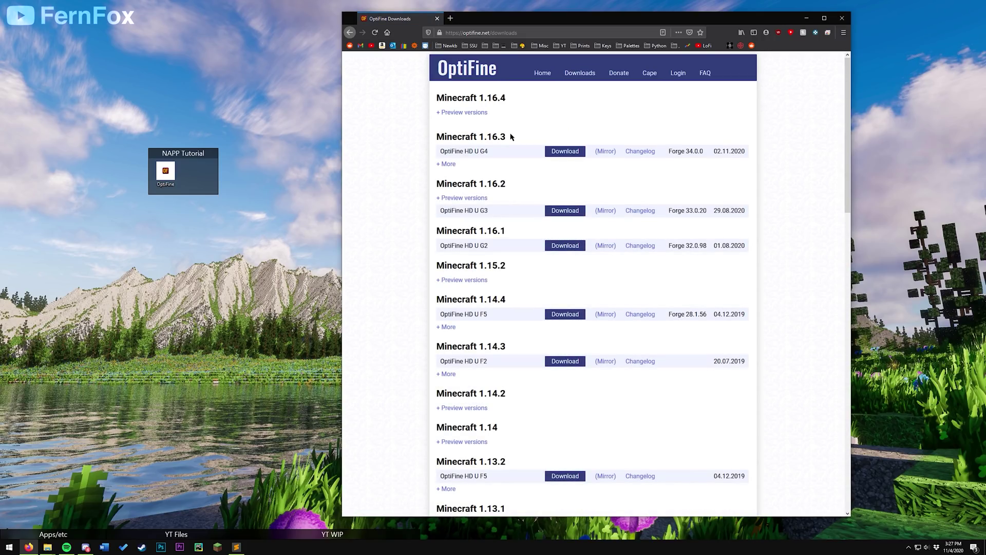
drag(511, 137, 483, 145)
click(562, 152)
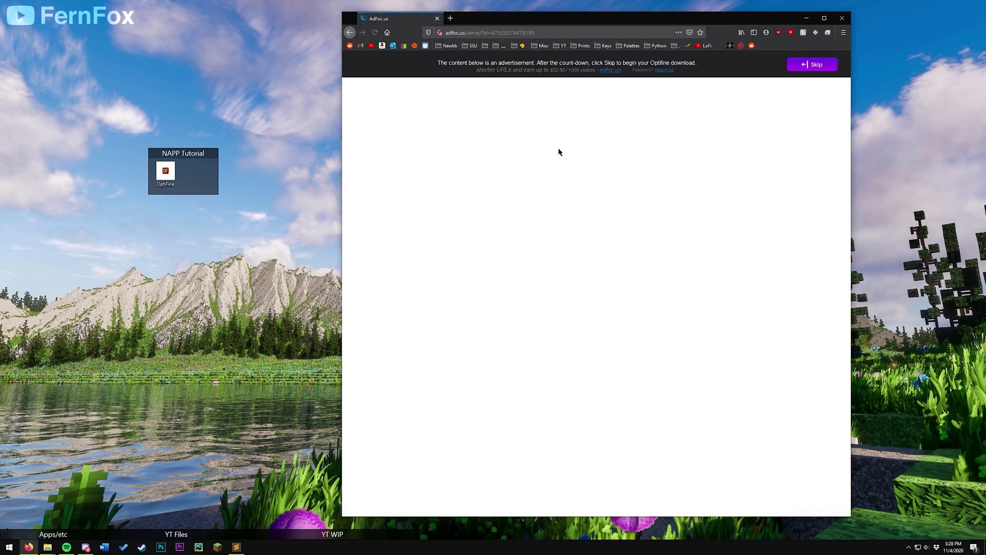
click(816, 66)
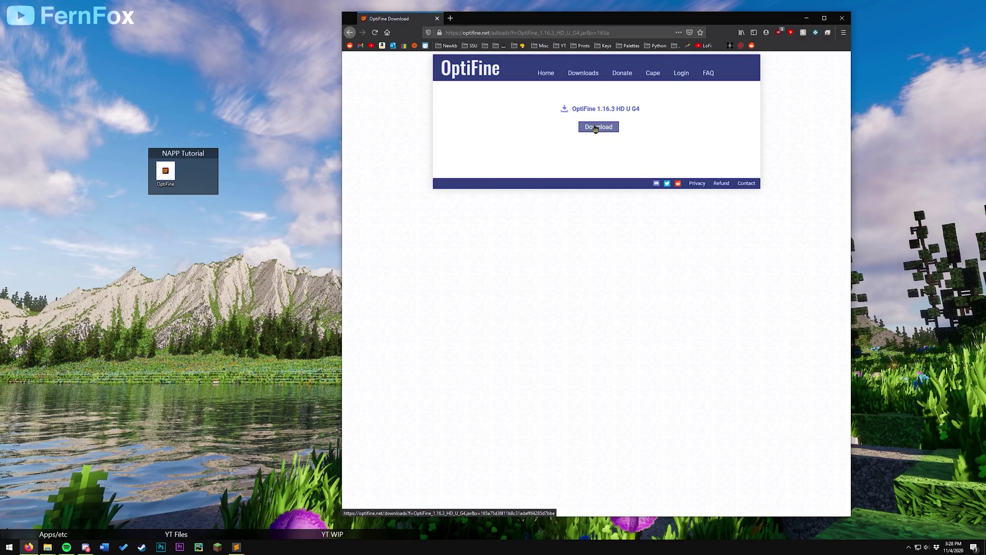
Step: Download the OptiFine 1.16.3 HD U G4 jar, place it in the NAPP Tutorial desktop group, and close the browser
click(595, 129)
click(599, 204)
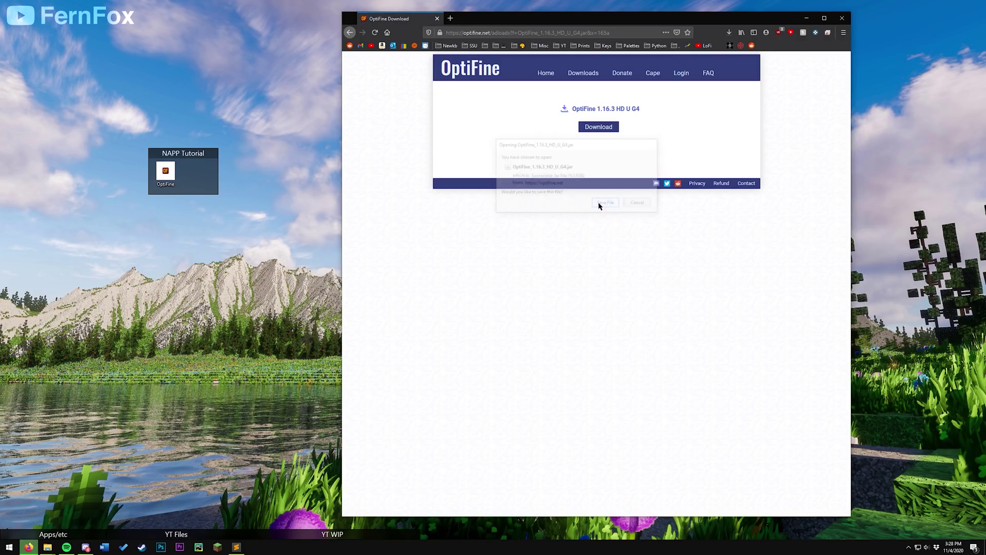
drag(671, 57, 193, 177)
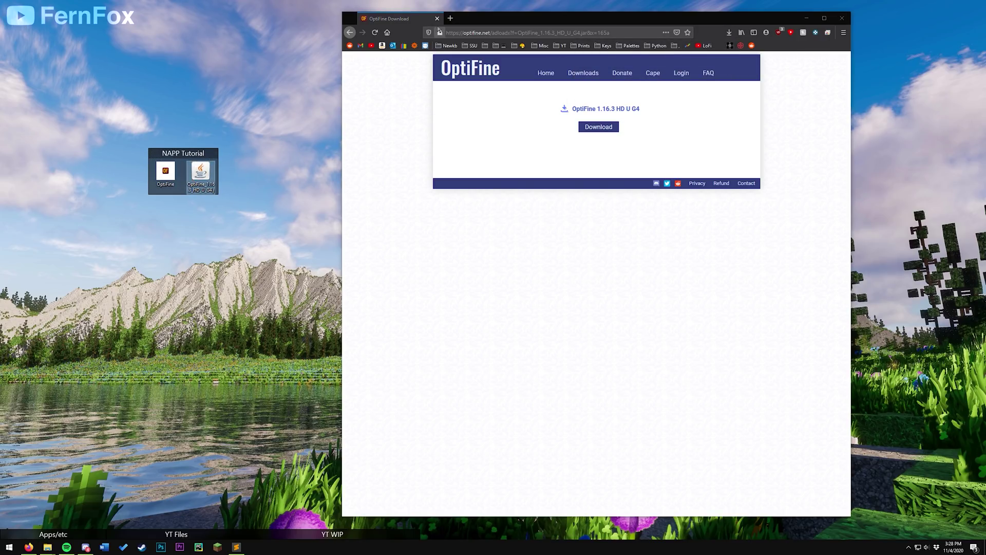
key(alt+F4)
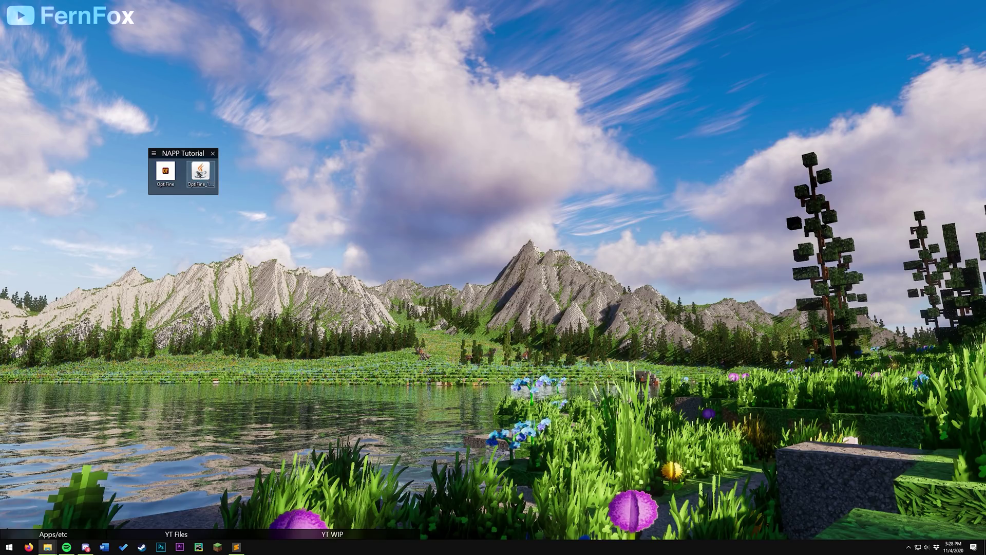
Step: Install OptiFine HD Ultra G4 for Minecraft 1.16.3 in the default folder and remove the installer jar from the desktop
double_click(199, 172)
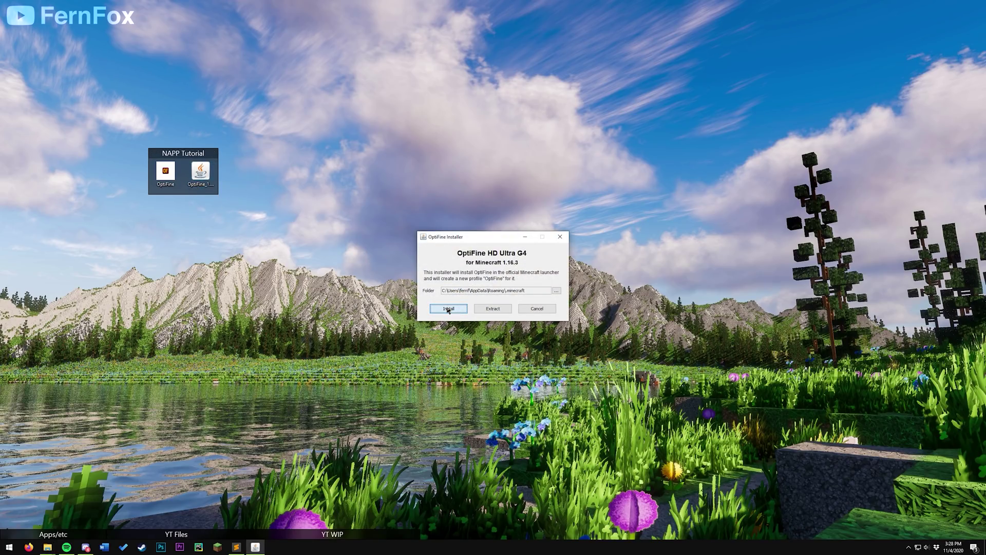
click(448, 310)
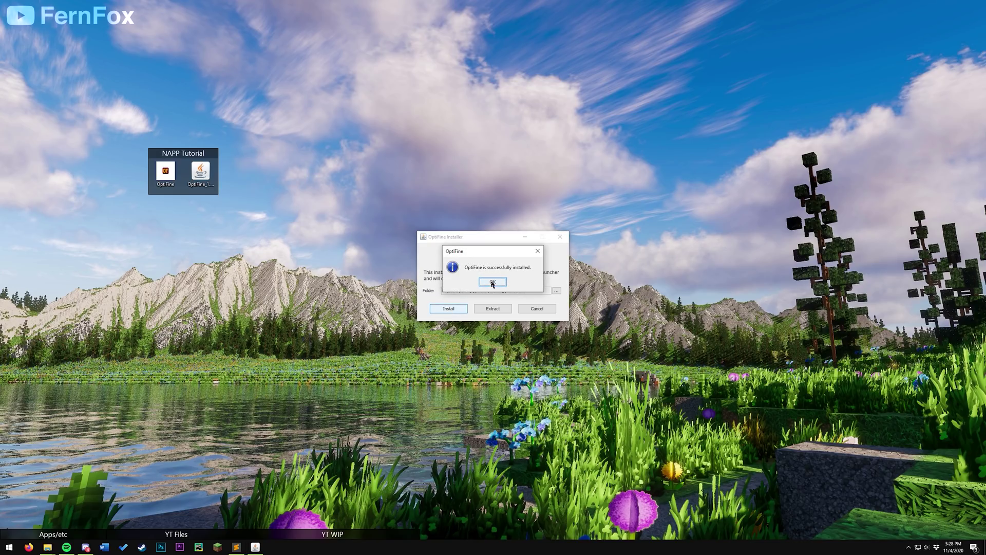
click(492, 282)
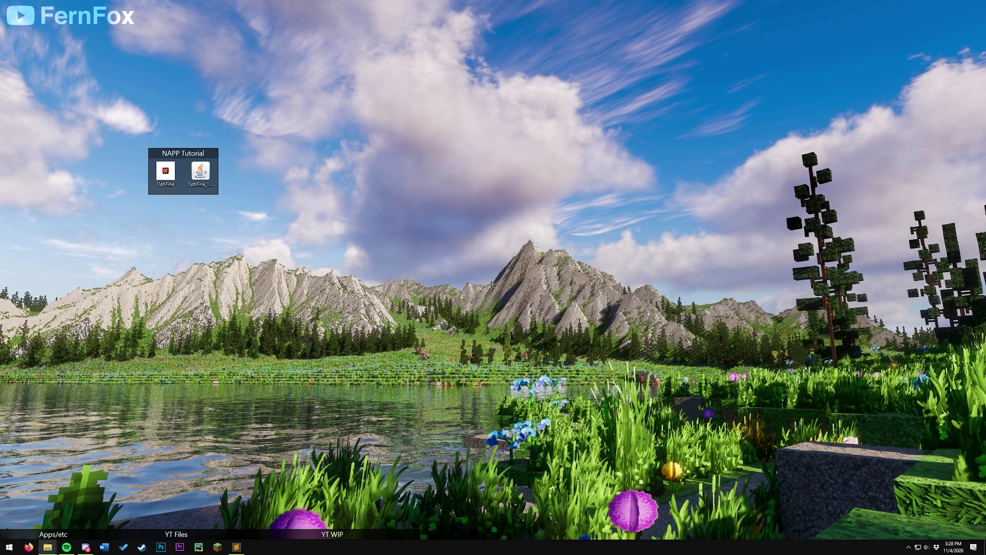
right_click(199, 170)
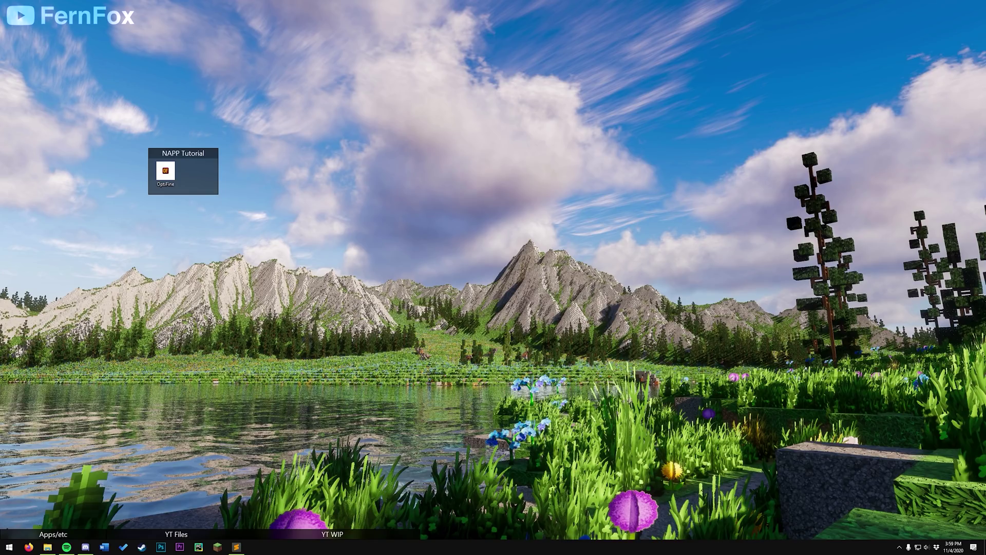
Step: In the Minecraft Launcher, change the unnamed 1.16.3 installation's version to release 1.16.3-OptiFine_HD_U_G4
click(217, 547)
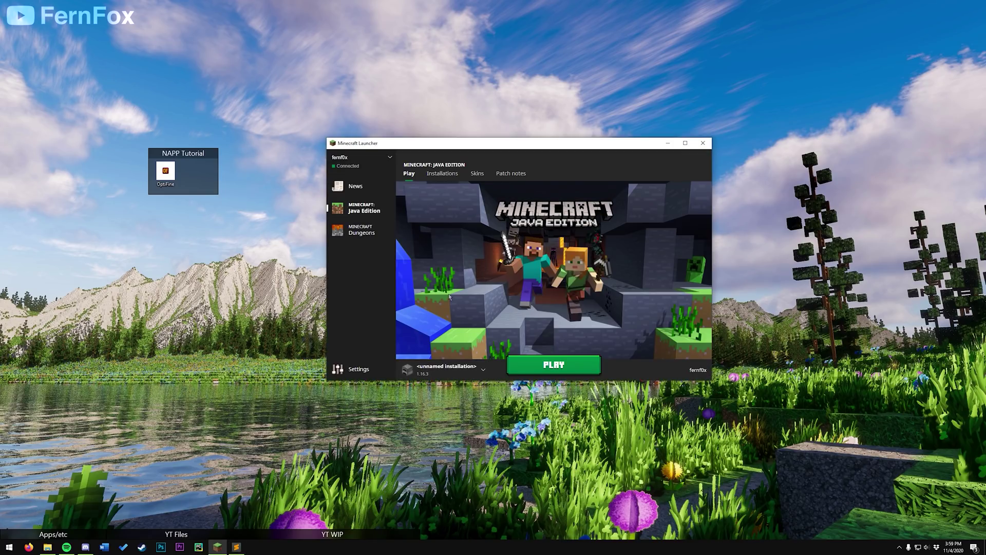
click(442, 175)
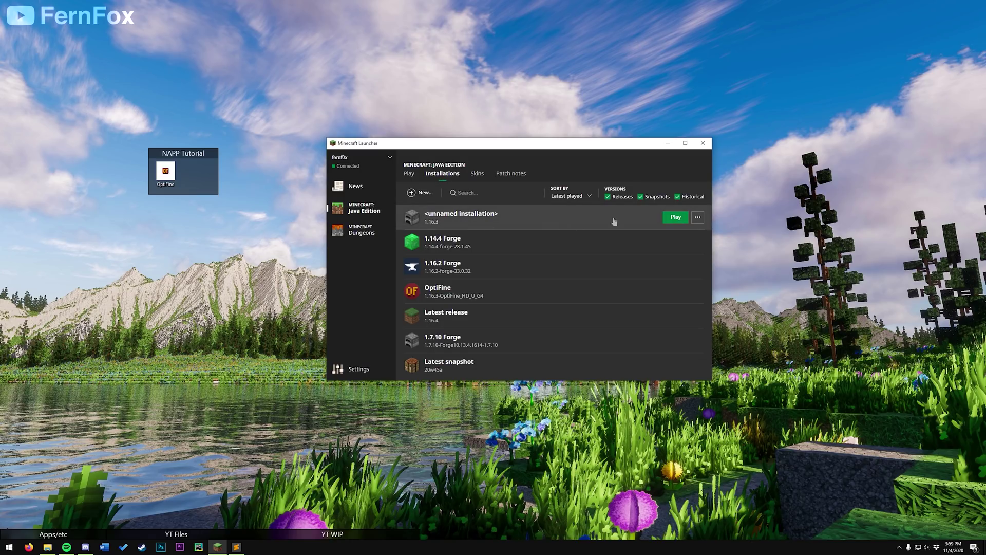
click(698, 218)
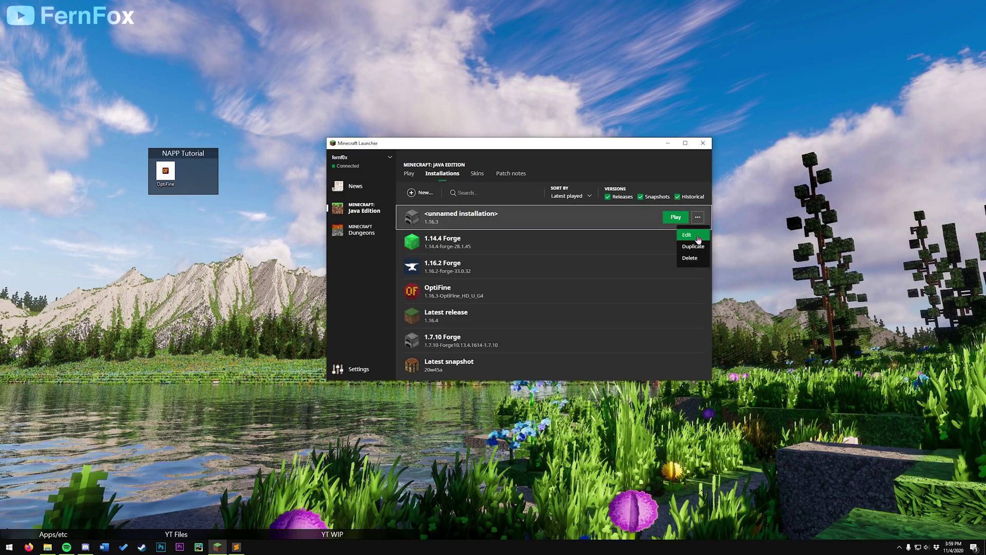
click(688, 235)
click(520, 256)
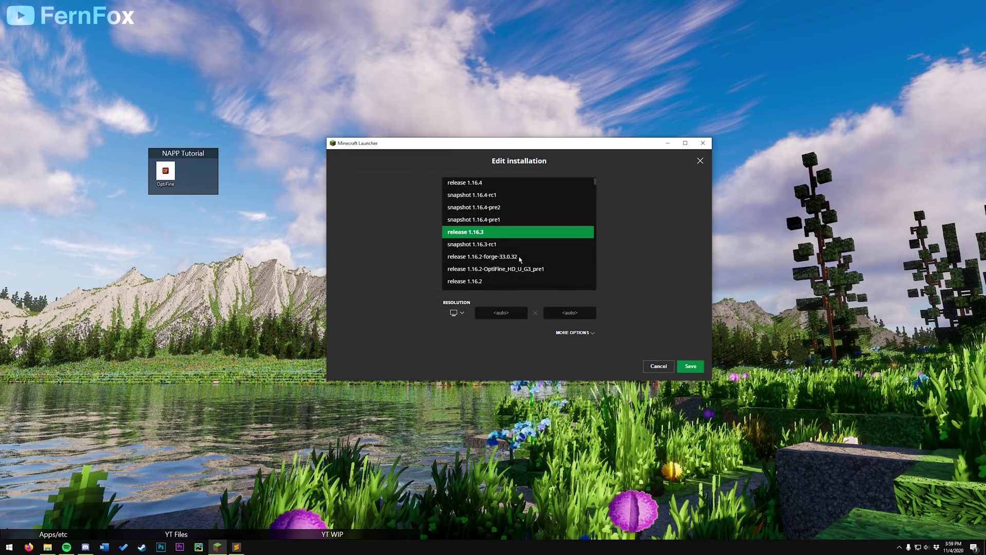
scroll(519, 242, up, 5)
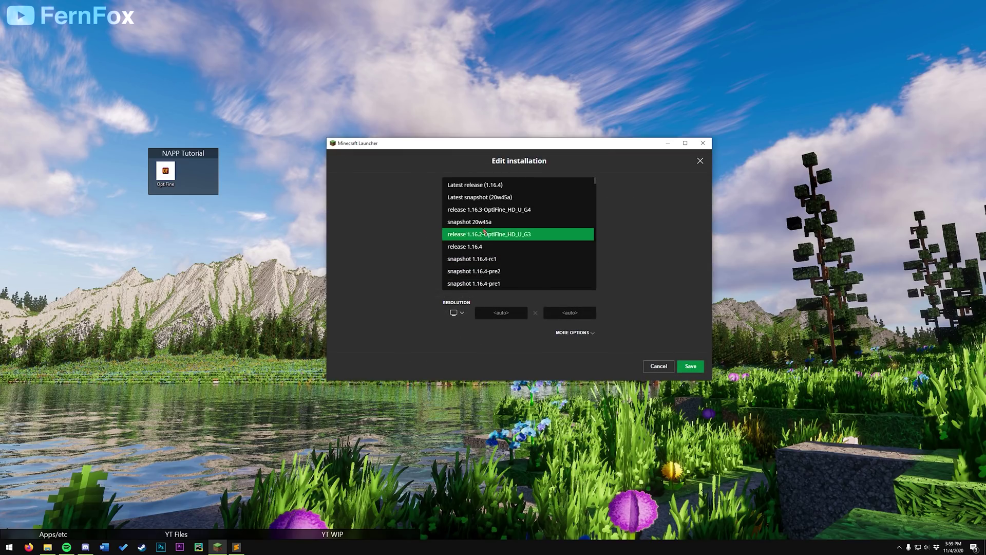
click(491, 210)
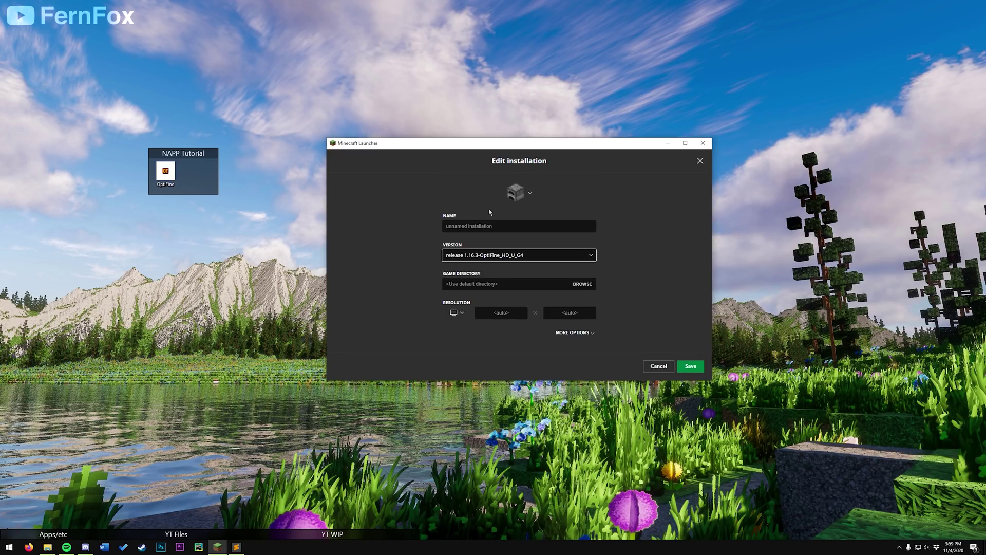
Step: Name the installation 1.16.3 Optifine, raise its maximum memory to -Xmx16G in the JVM arguments, and save it
click(492, 228)
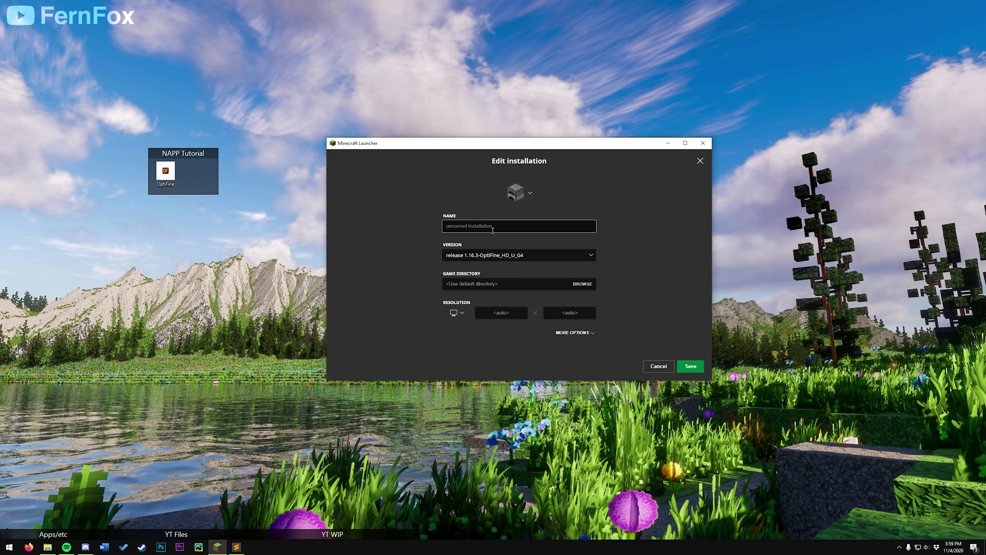
text(1.16.3 Optifine)
click(574, 332)
scroll(526, 333, down, 2)
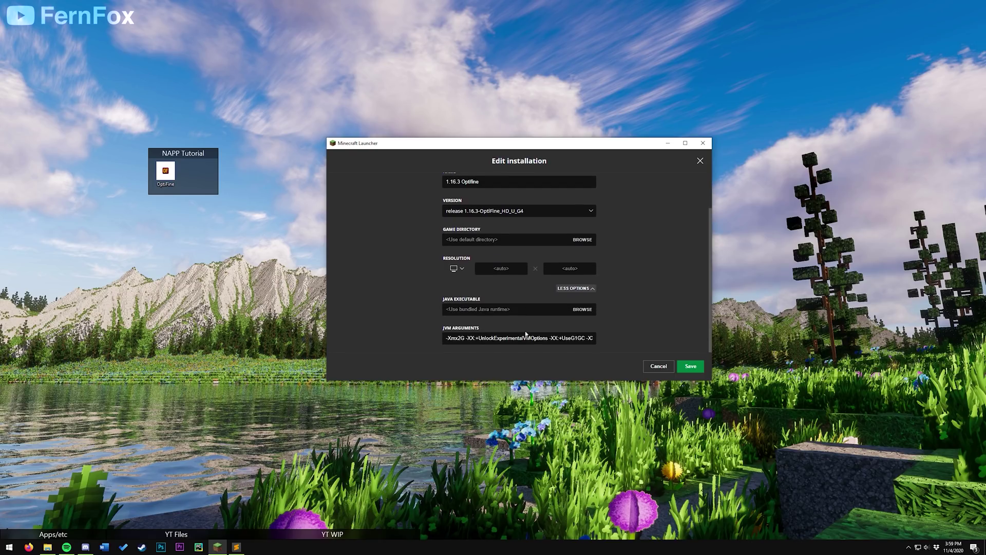
click(466, 344)
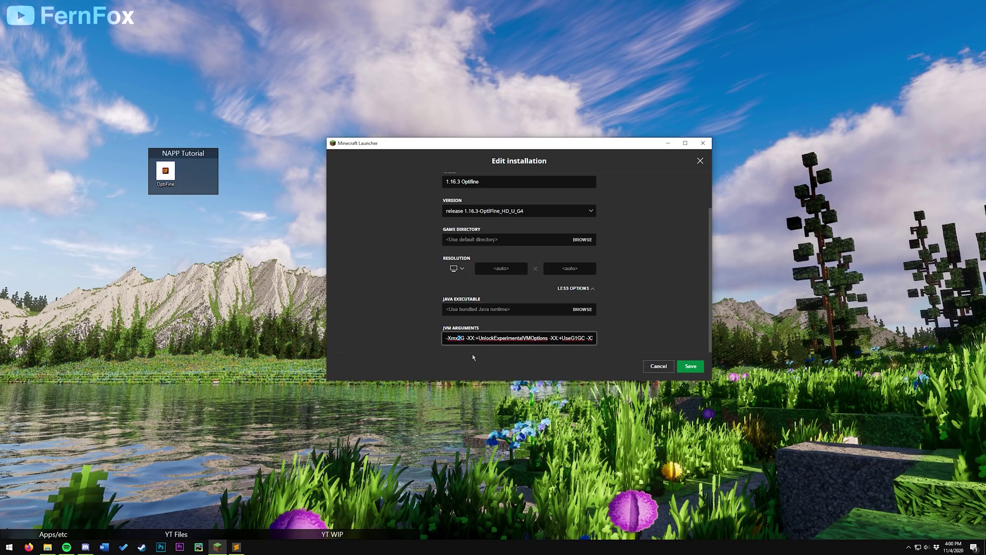
key(BackSpace)
text(16)
click(690, 365)
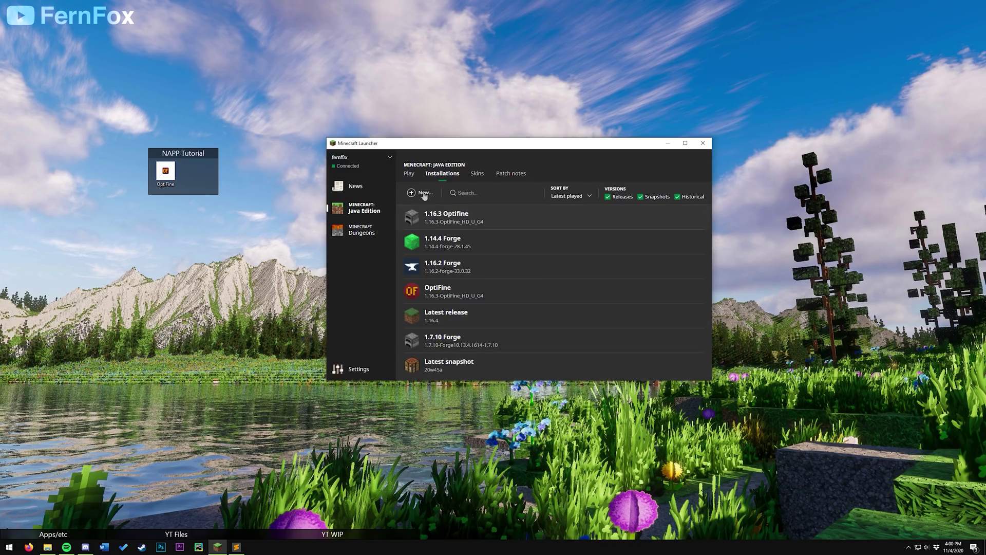
Step: Launch the game with the 1.16.3 Optifine installation and check the Shaders page in the video settings
click(410, 176)
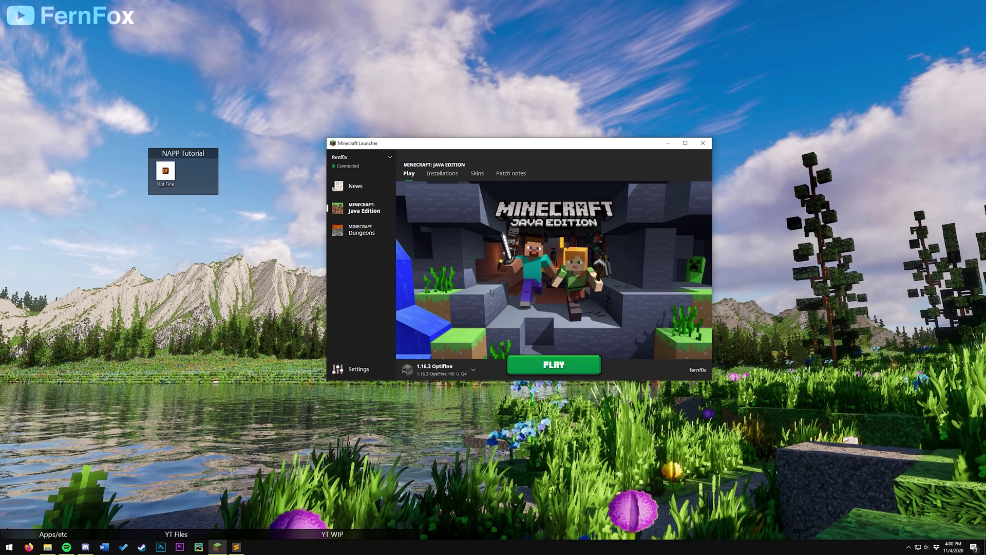
click(523, 368)
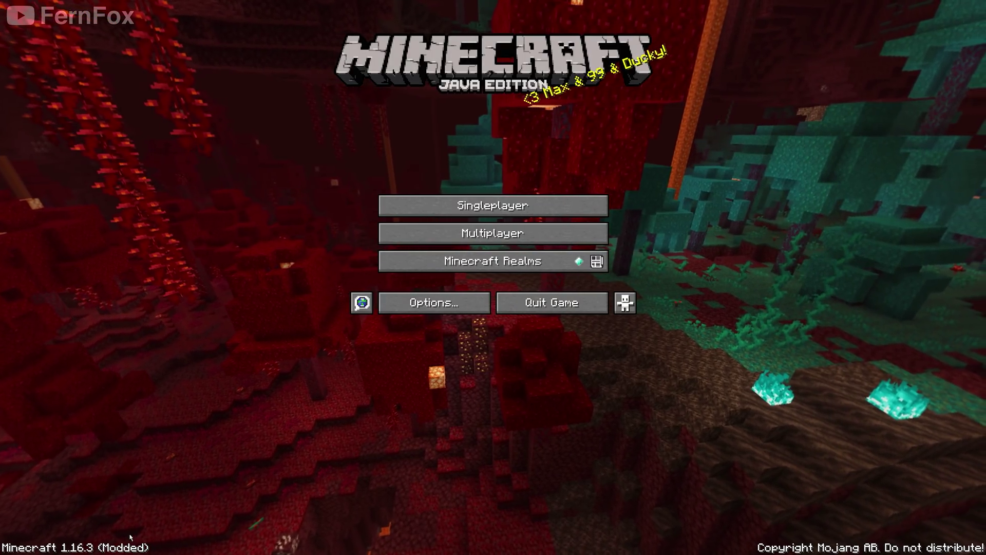
click(425, 308)
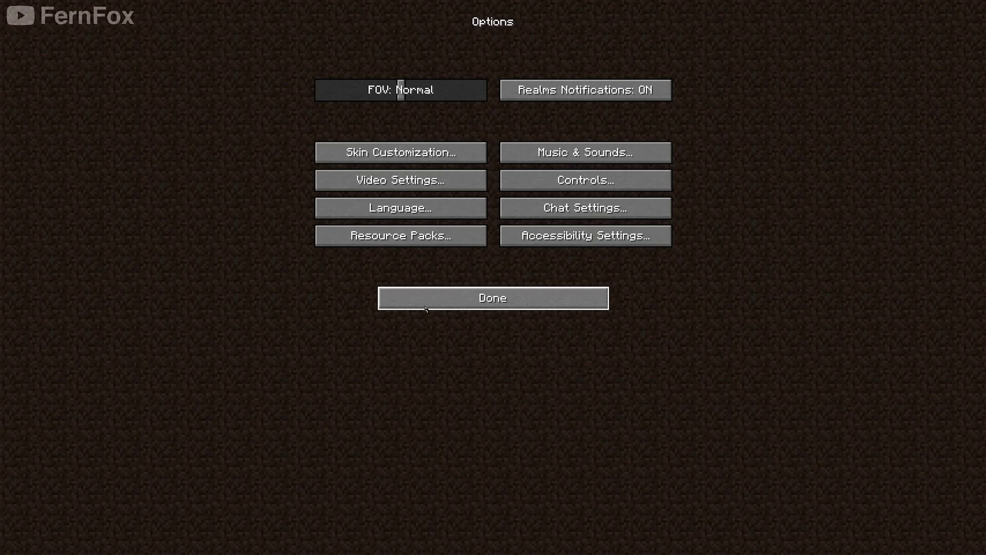
click(406, 181)
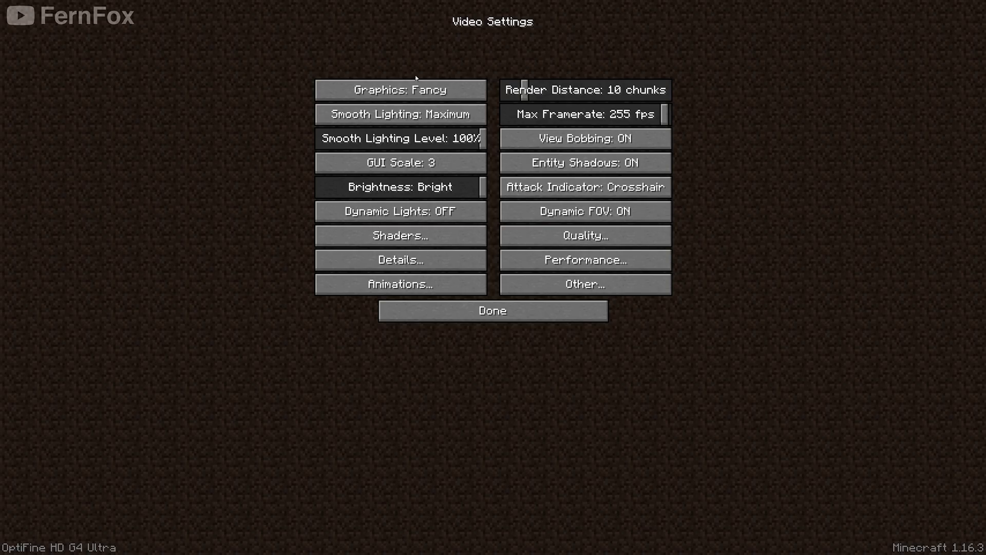
click(431, 237)
click(588, 535)
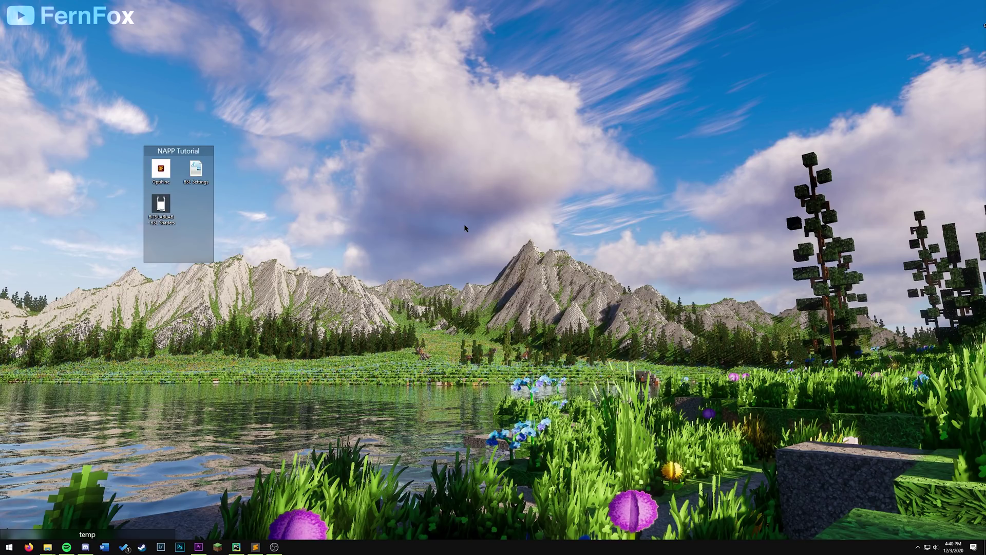
Step: Download the BSL settings file BSL_v7.2.01pre1.zip.txt from its desktop shortcut and place it in the NAPP Tutorial desktop group
double_click(195, 172)
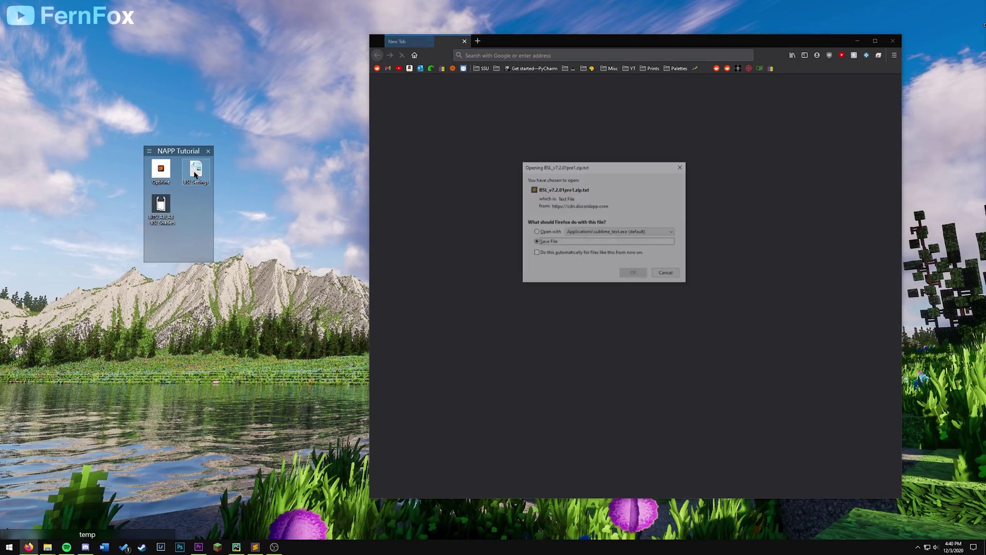
click(632, 274)
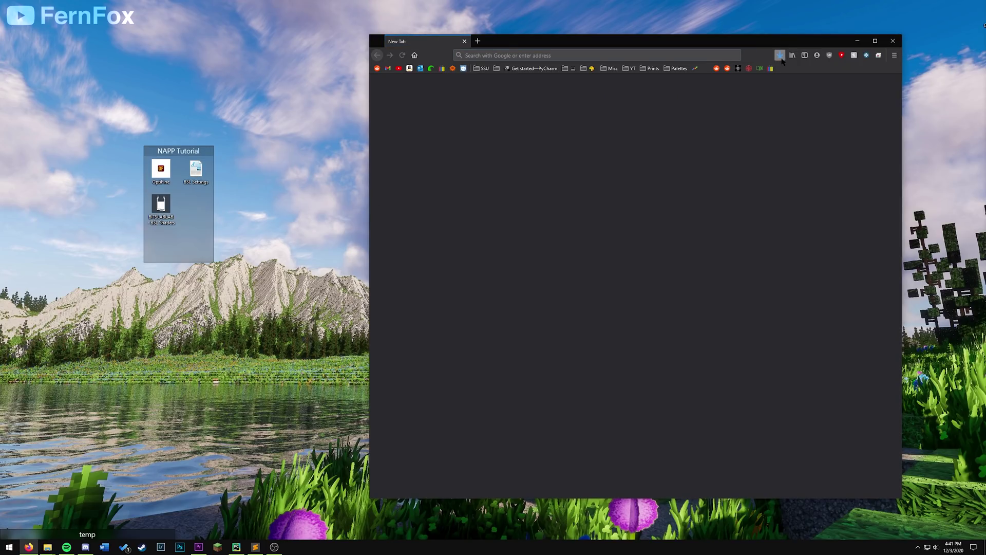
drag(706, 85, 196, 172)
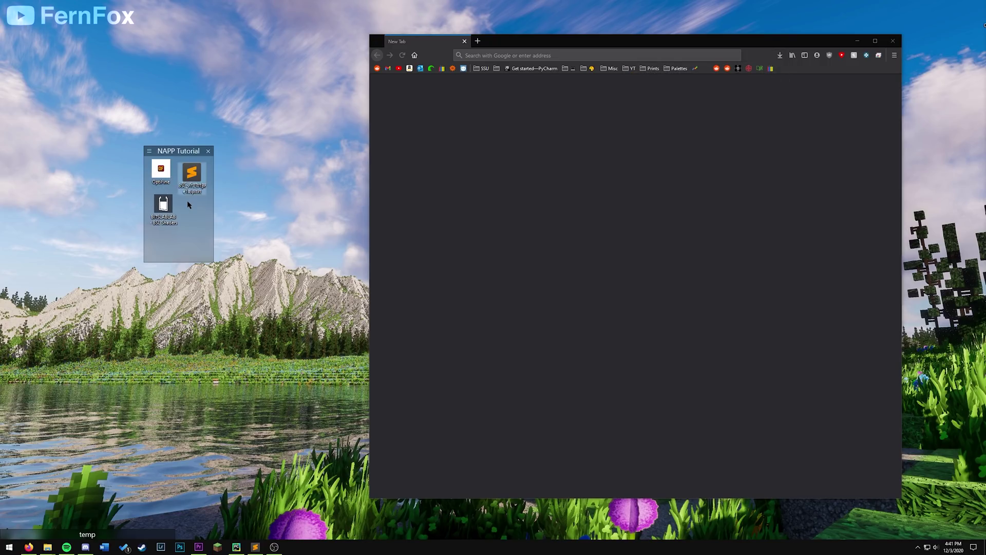
Step: Download BSL_v7.2.01pre1.zip from the BSL Shaders website, place it in the NAPP Tutorial desktop group, and close the browser
double_click(195, 204)
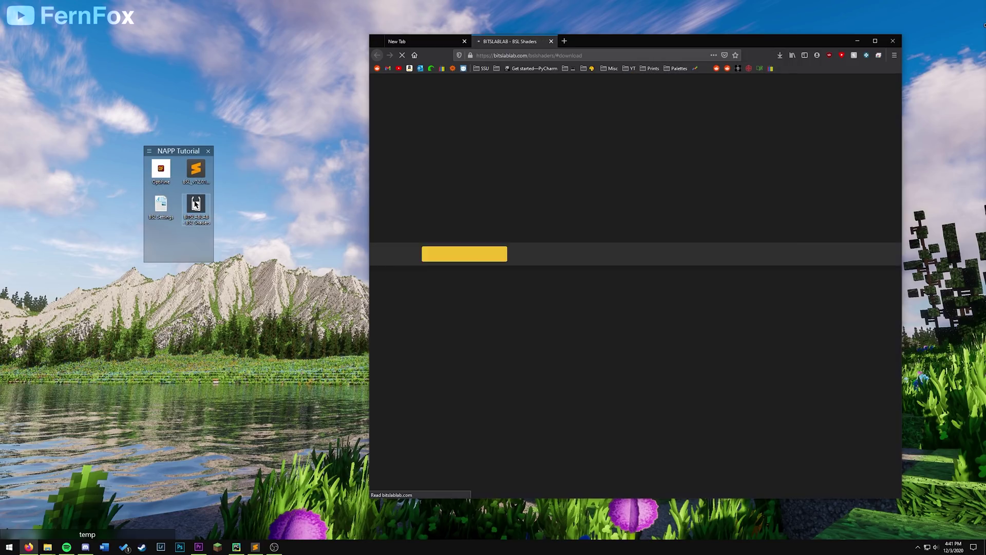
scroll(697, 345, down, 5)
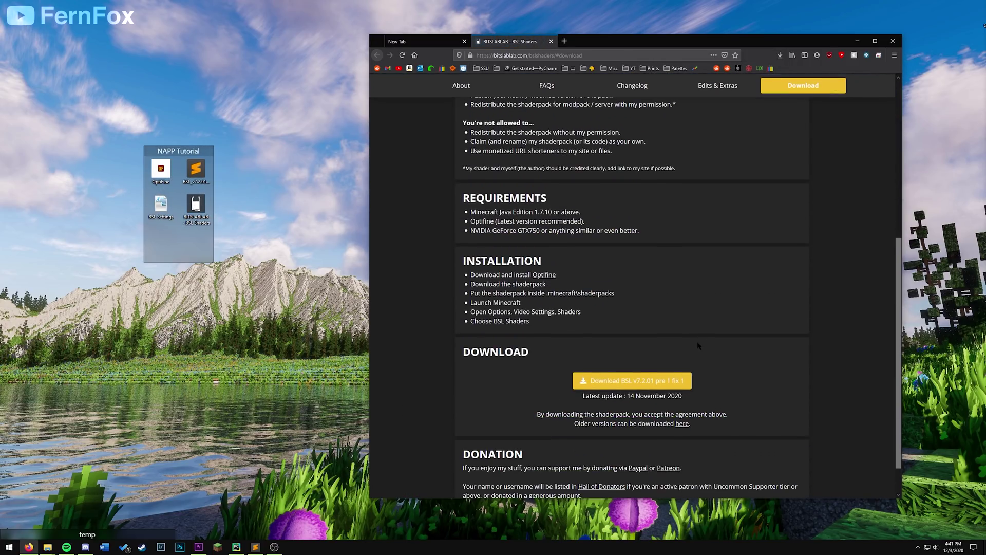
click(634, 380)
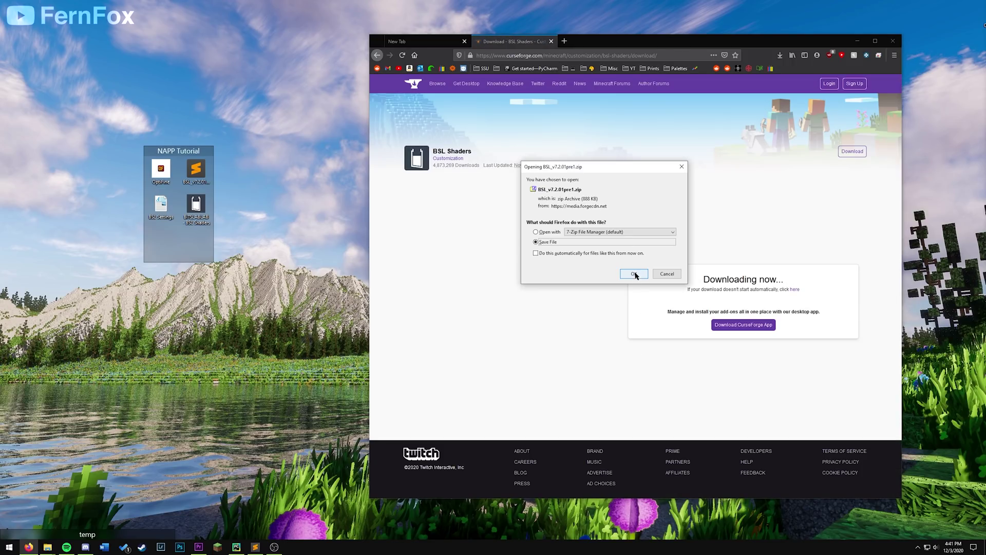
click(634, 273)
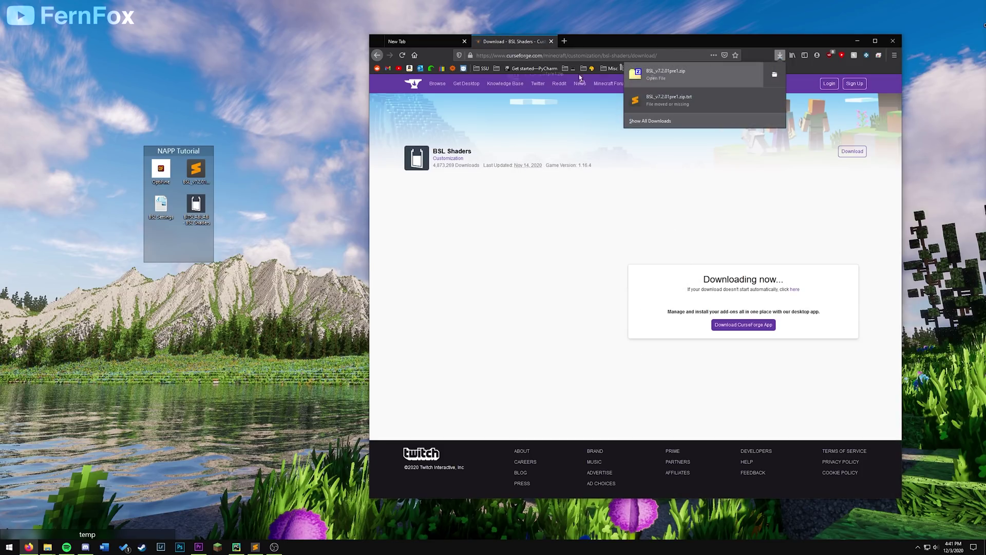
click(177, 187)
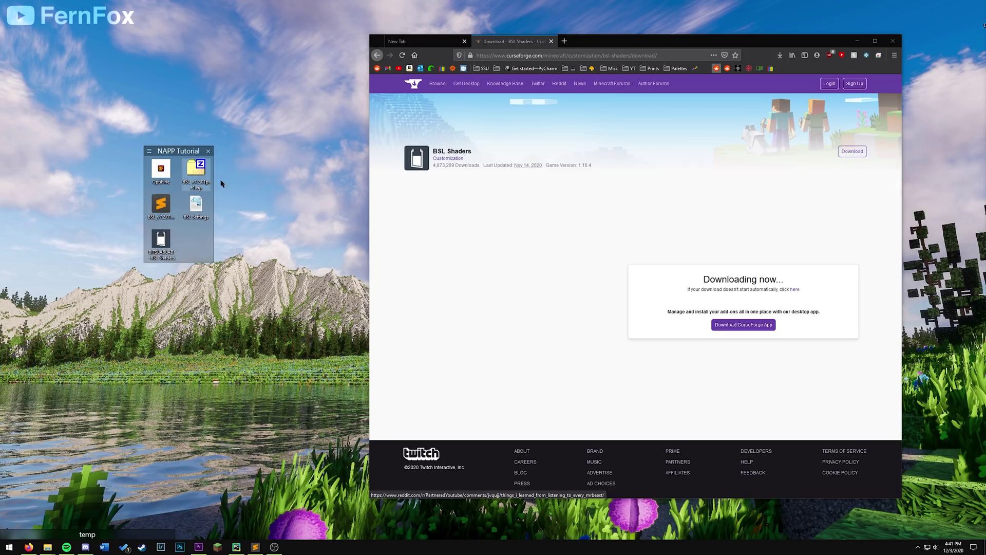
click(892, 40)
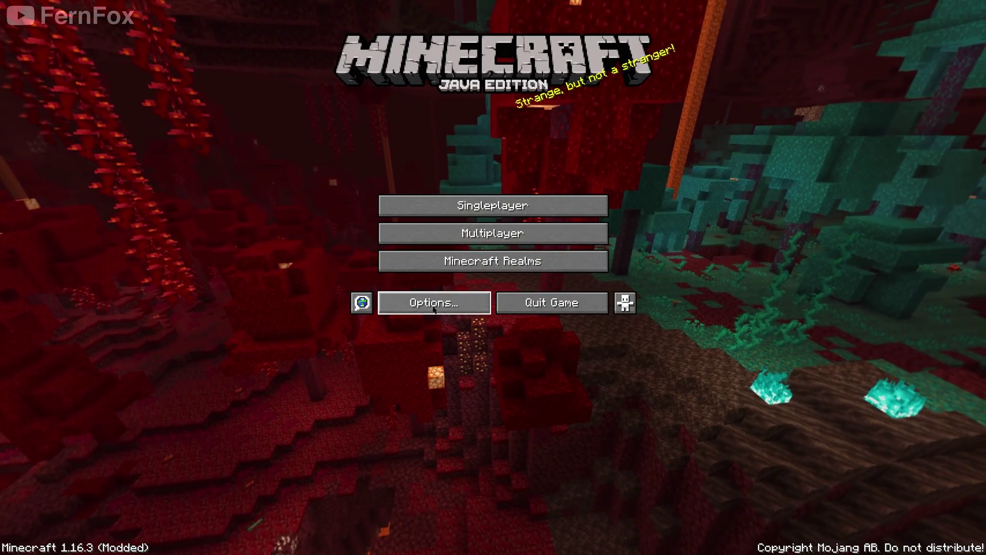
Step: Open the shaders folder from Minecraft's shader settings and move BSL_v7.2.01pre1.zip from the desktop into shaderpacks
click(433, 308)
click(403, 181)
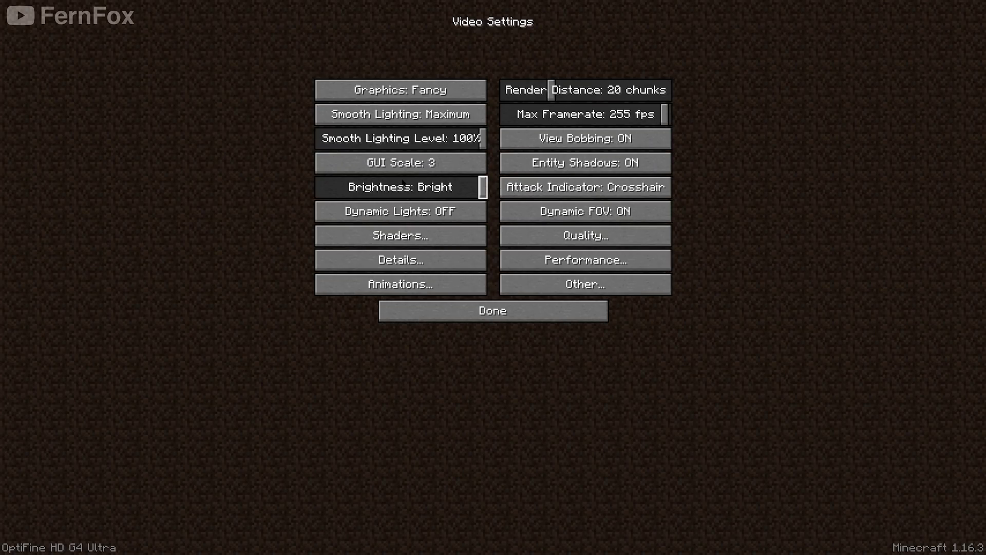
click(406, 235)
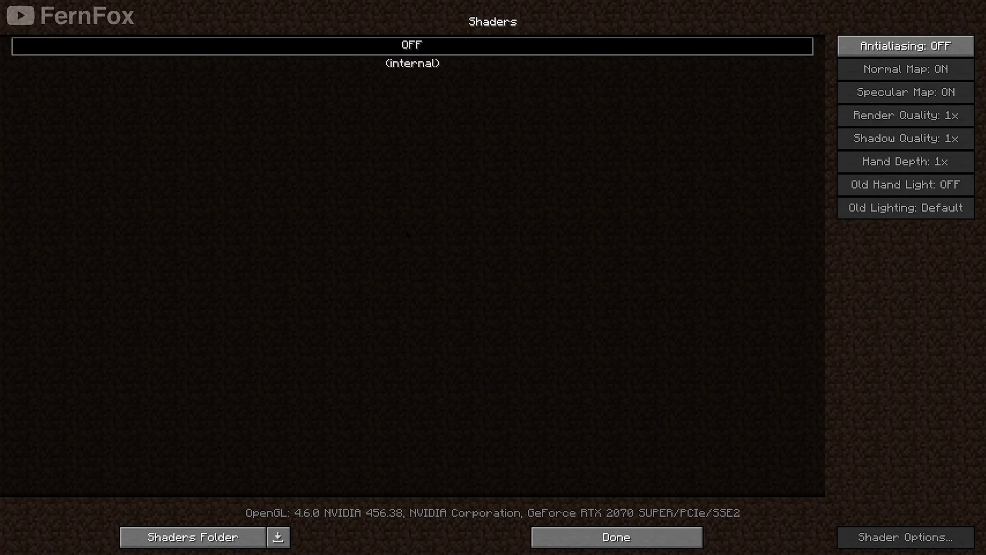
click(183, 529)
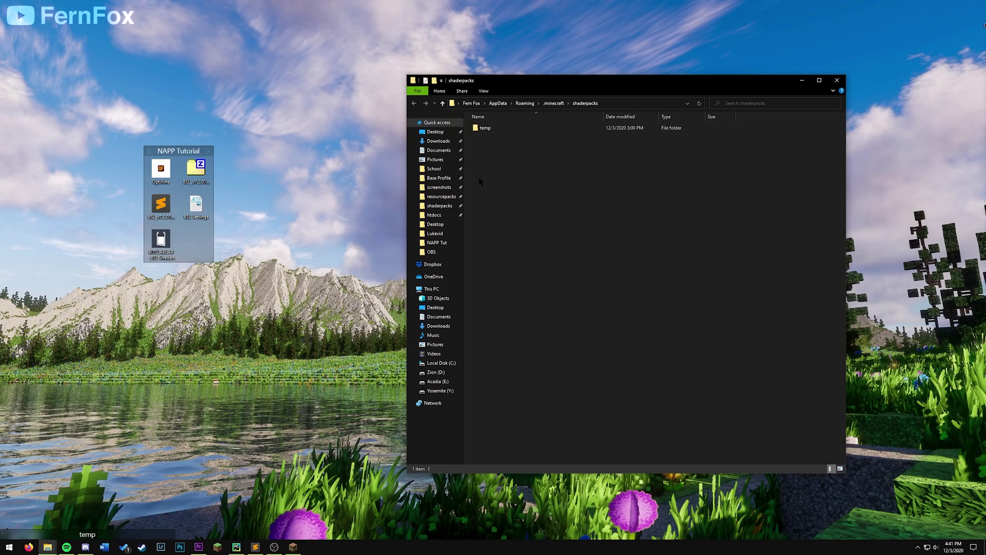
drag(480, 181, 562, 180)
drag(197, 174, 578, 219)
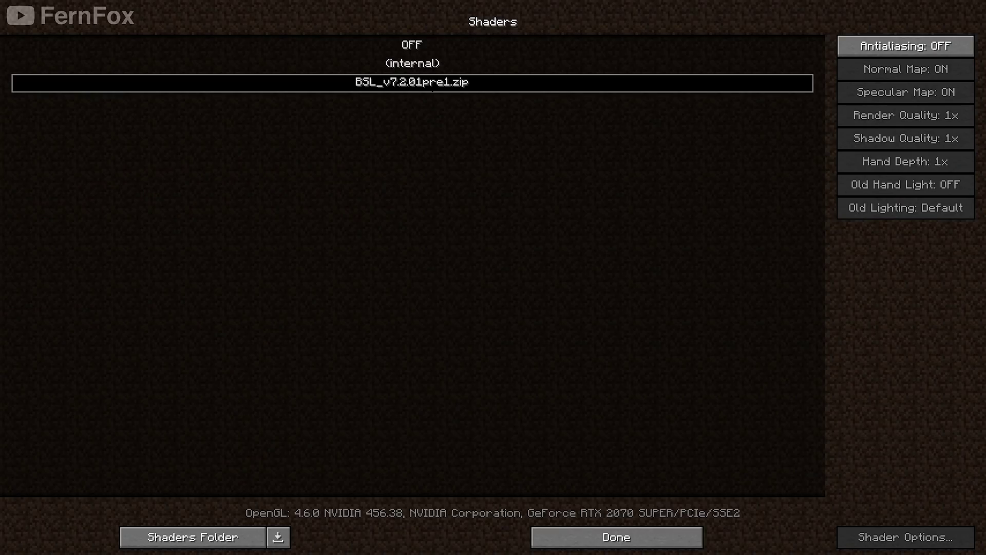
Step: Apply the BSL_v7.2.01pre1.zip shader pack and return to Minecraft's title screen
click(568, 537)
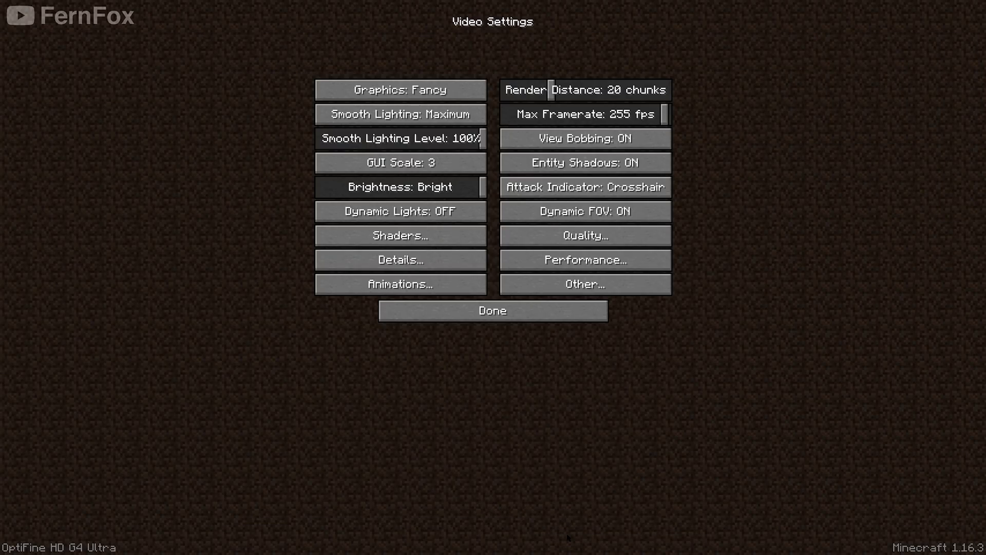
click(493, 310)
click(493, 296)
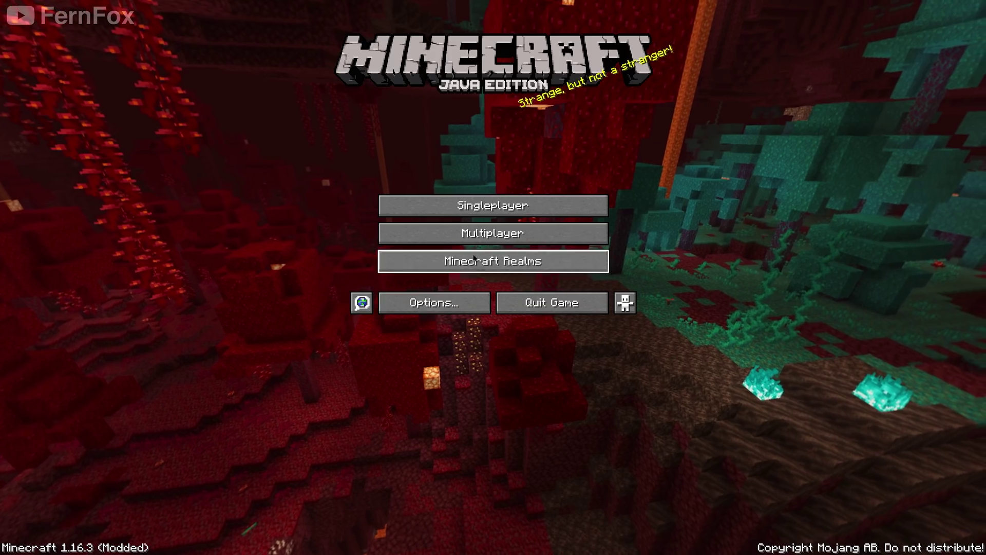
click(493, 229)
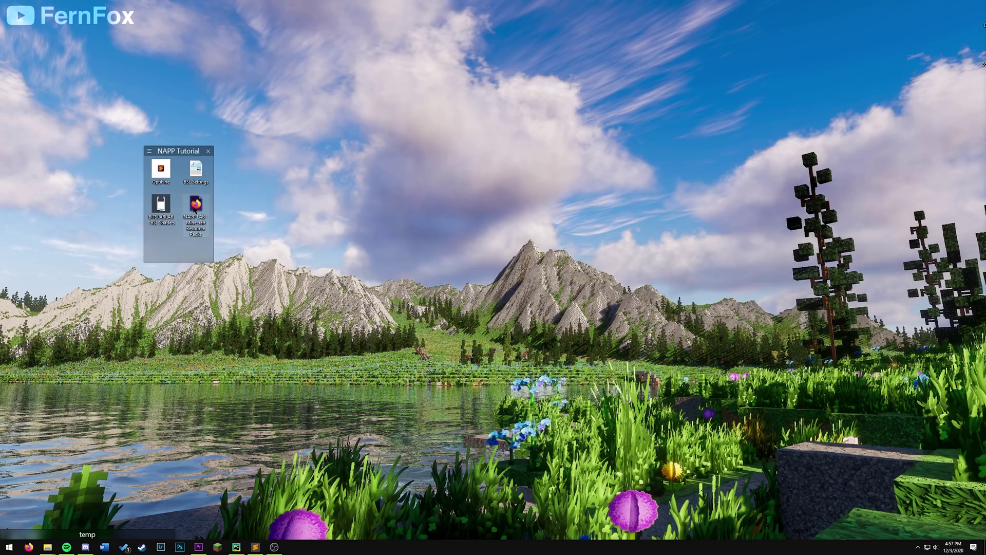
Step: Open the NAPP Lab website's downloads page and go through the ad page to the NAPP_1.01 download on MediaFire
double_click(196, 205)
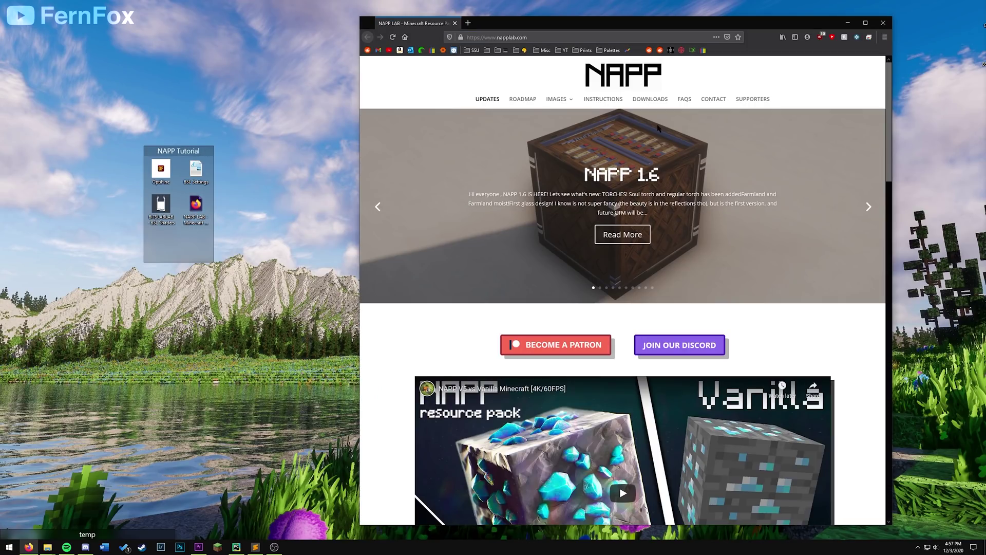
click(651, 102)
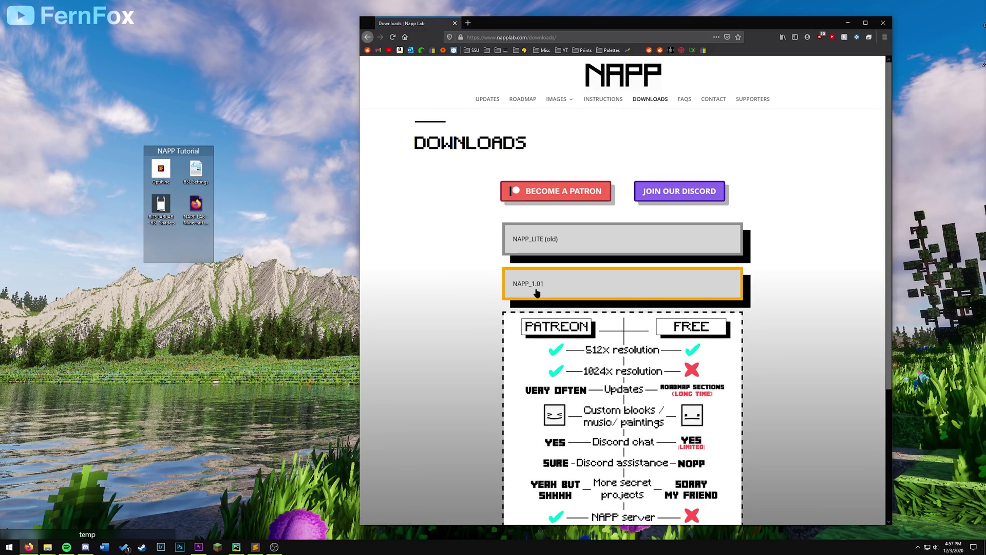
click(552, 287)
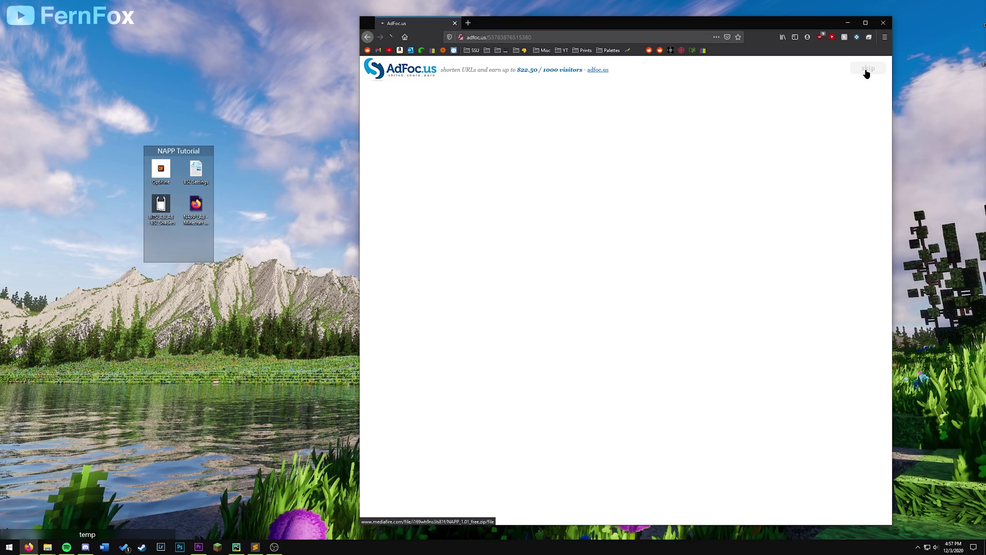
click(867, 70)
Step: Download NAPP_1.01_free.zip, place it in the NAPP Tutorial desktop group, and close the browser
click(737, 121)
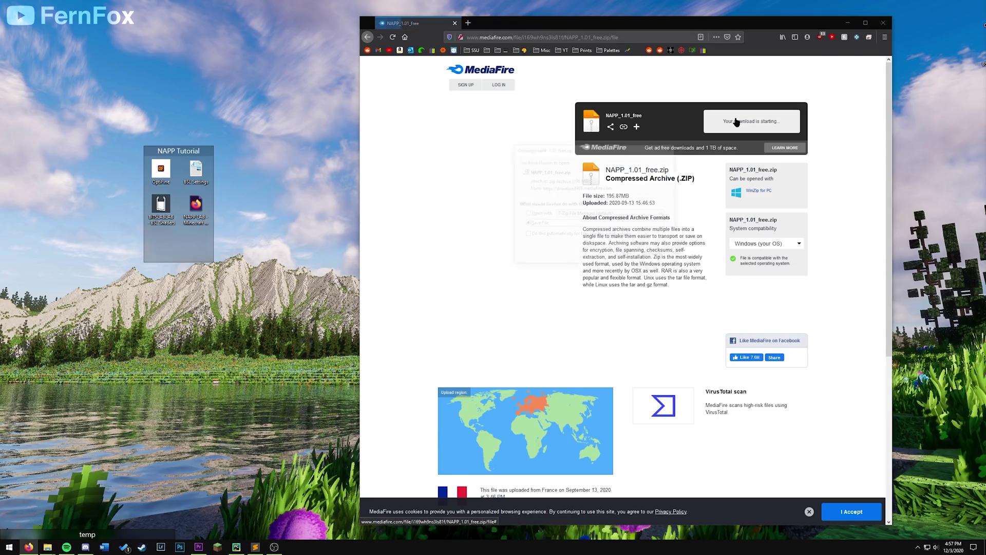
click(619, 258)
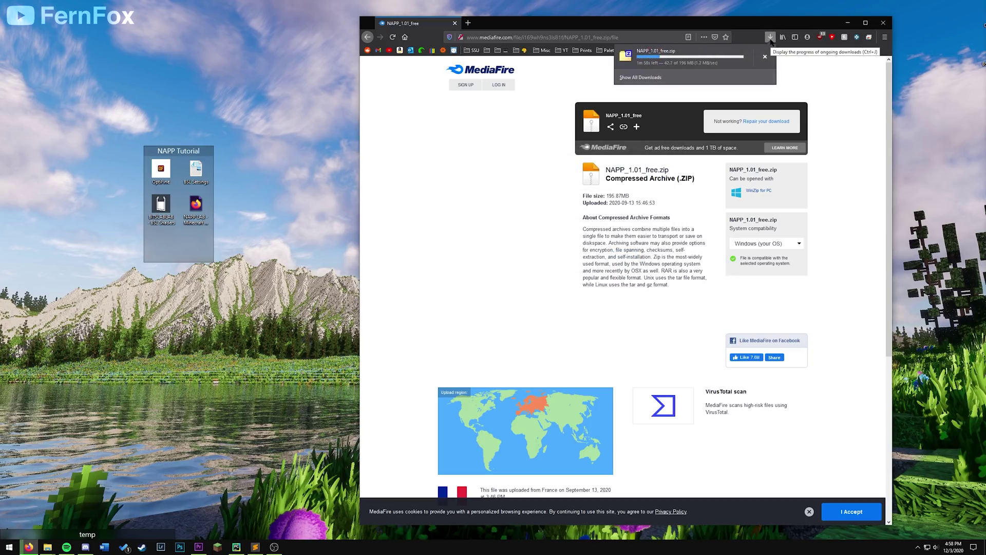
drag(682, 61, 206, 205)
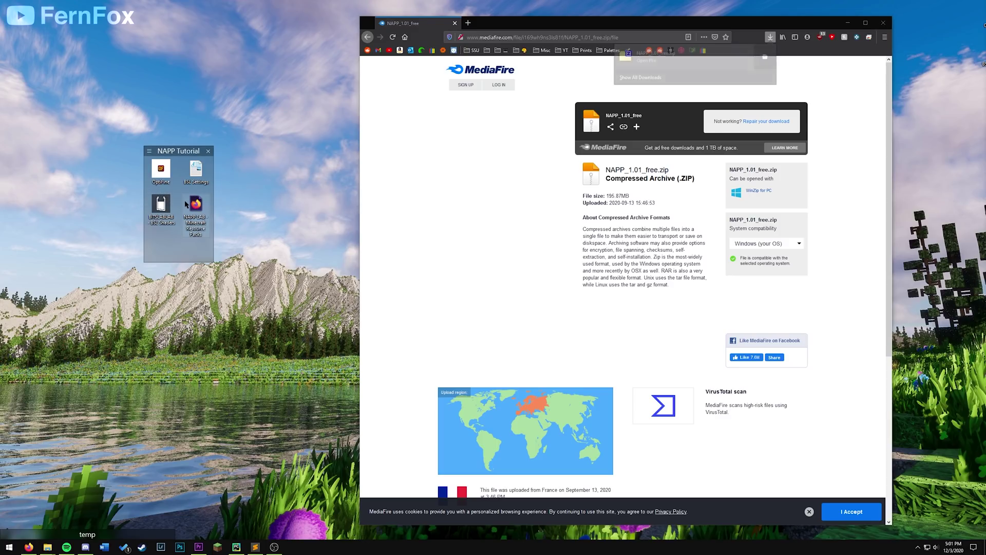
click(883, 26)
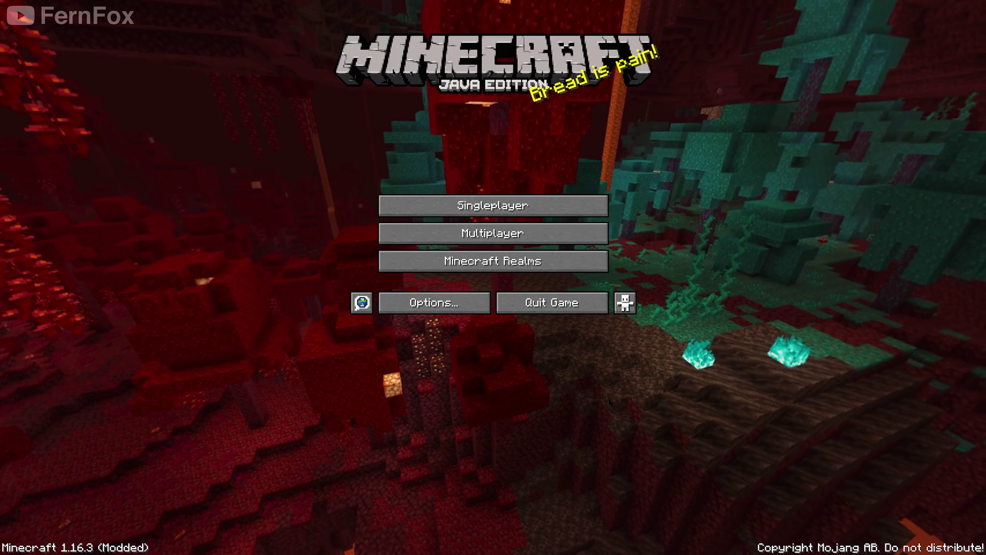
Step: Open the resource packs folder from Minecraft's options and place NAPP_1.01_free.zip in it
click(217, 547)
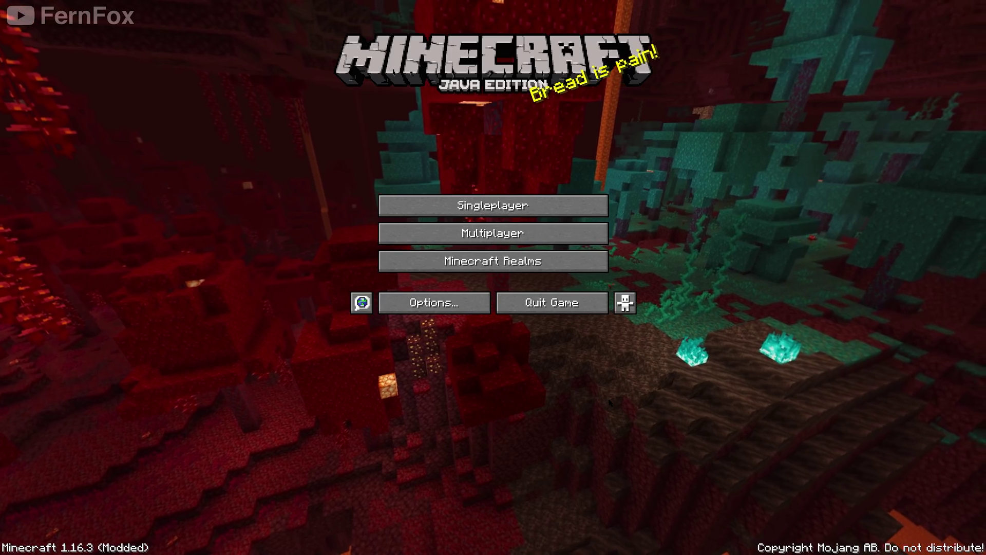
click(434, 302)
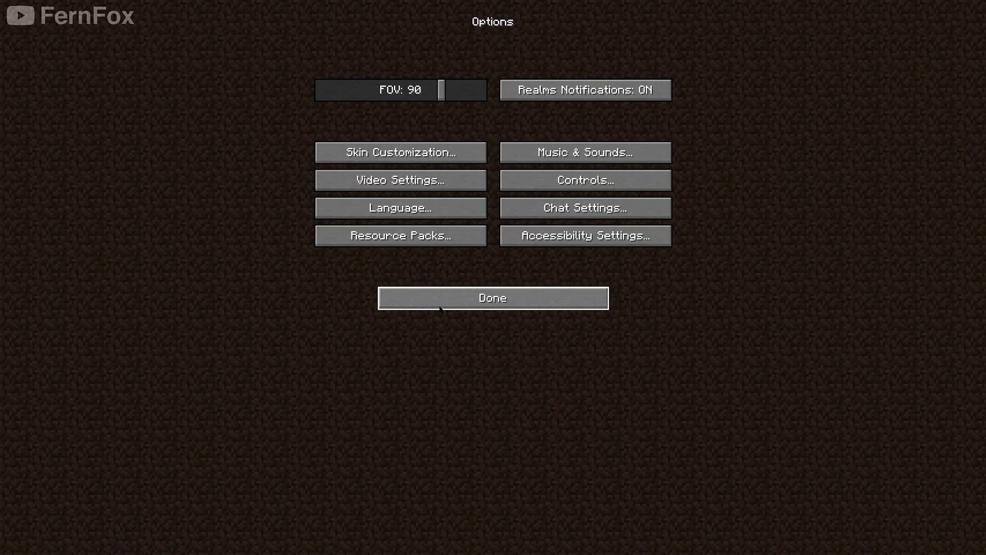
click(403, 240)
click(401, 508)
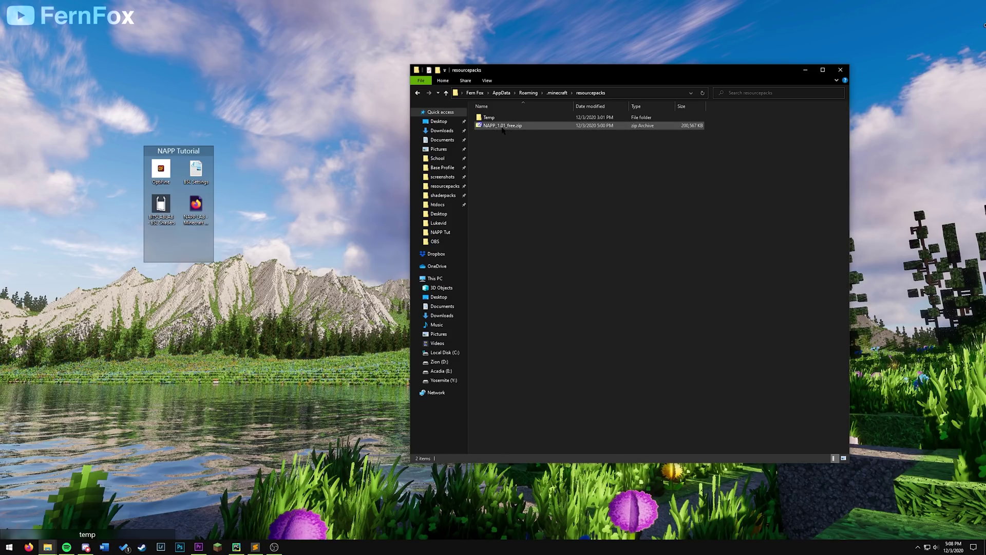
Step: Add NAPP_2D_0.2.zip and NAPP_RECORDS.zip to Minecraft's resourcepacks folder and close the folder
key(alt+Tab)
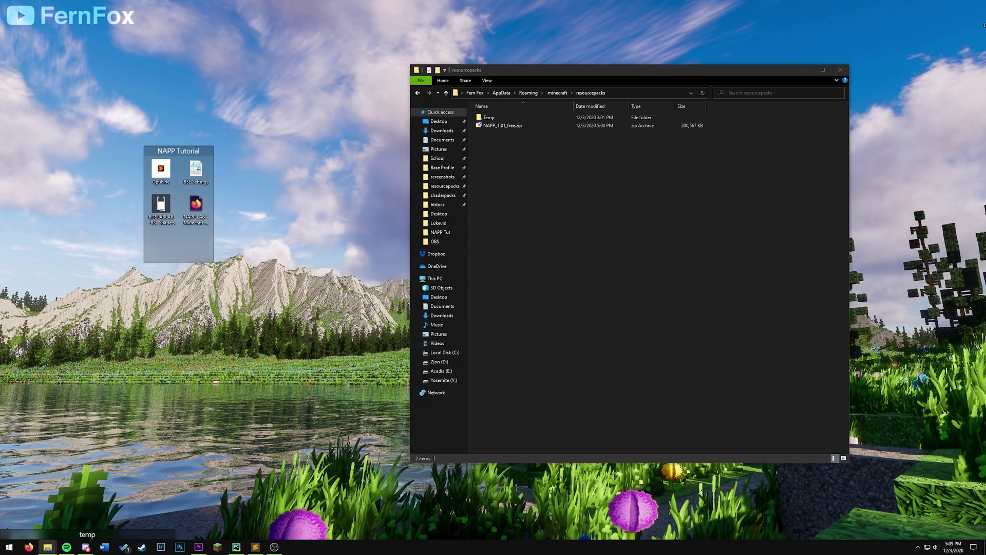
drag(985, 114, 518, 200)
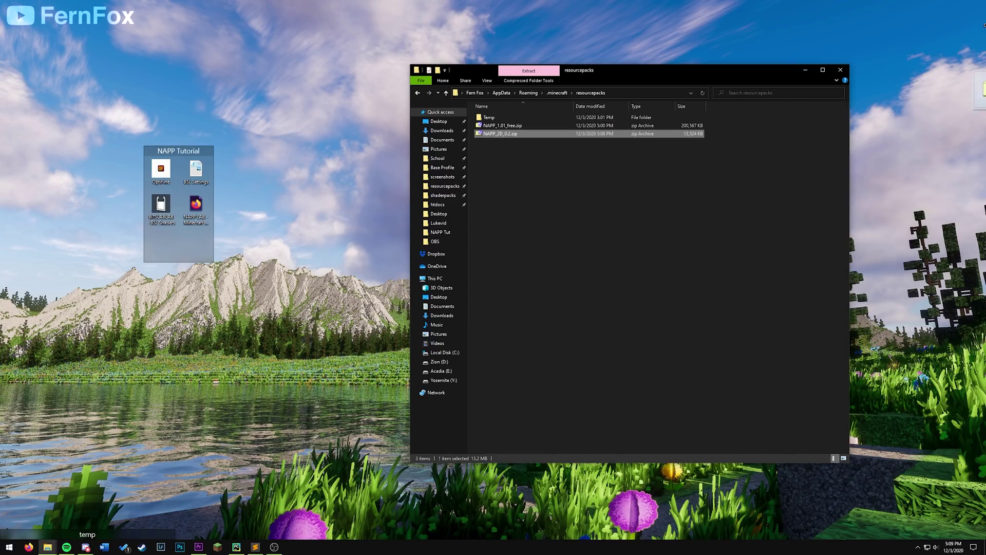
drag(985, 89, 560, 191)
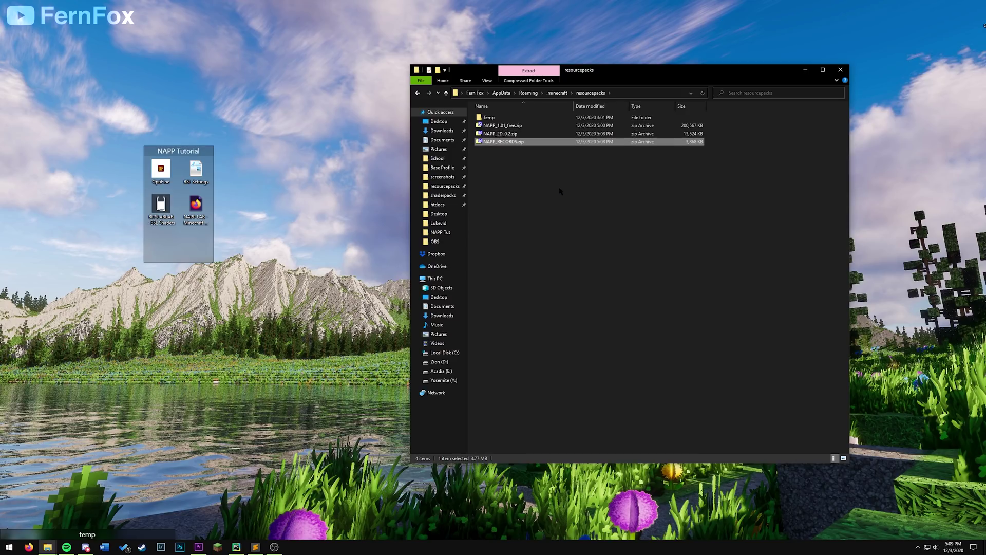
click(841, 69)
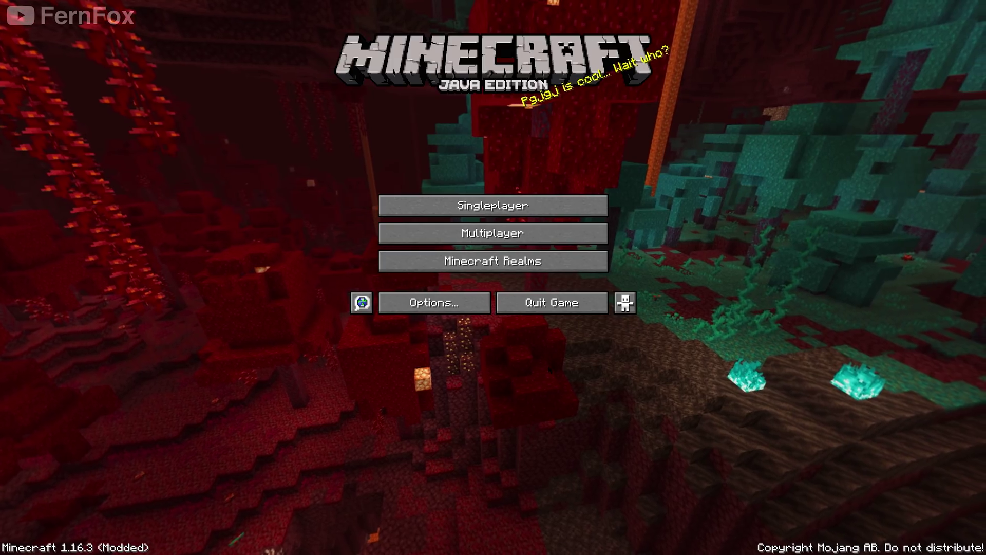
Step: Activate the NAPP_1.01_free, NAPP_2D_0.2 and NAPP_RECORDS resource packs, accept loading the ones made for an older version, and leave the options
click(439, 306)
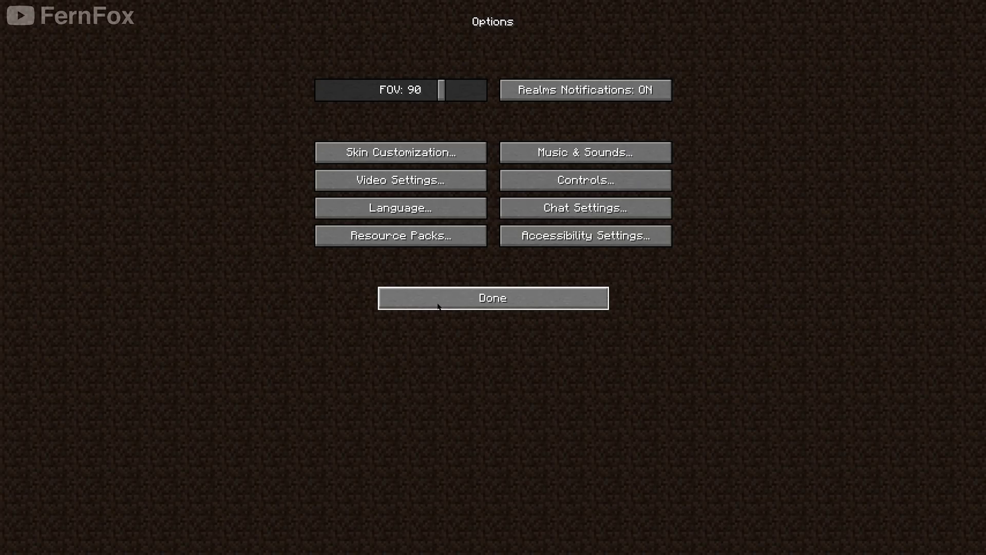
click(410, 239)
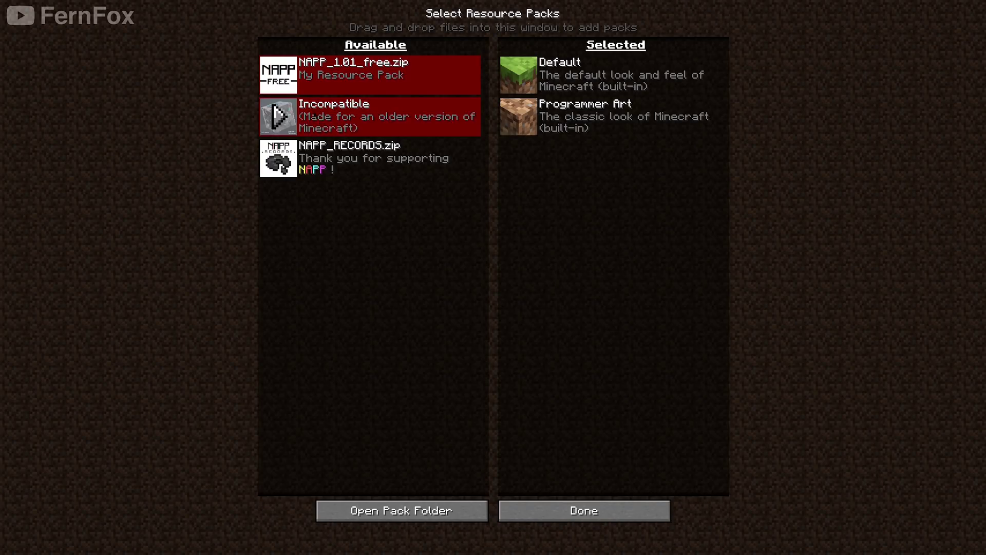
click(281, 77)
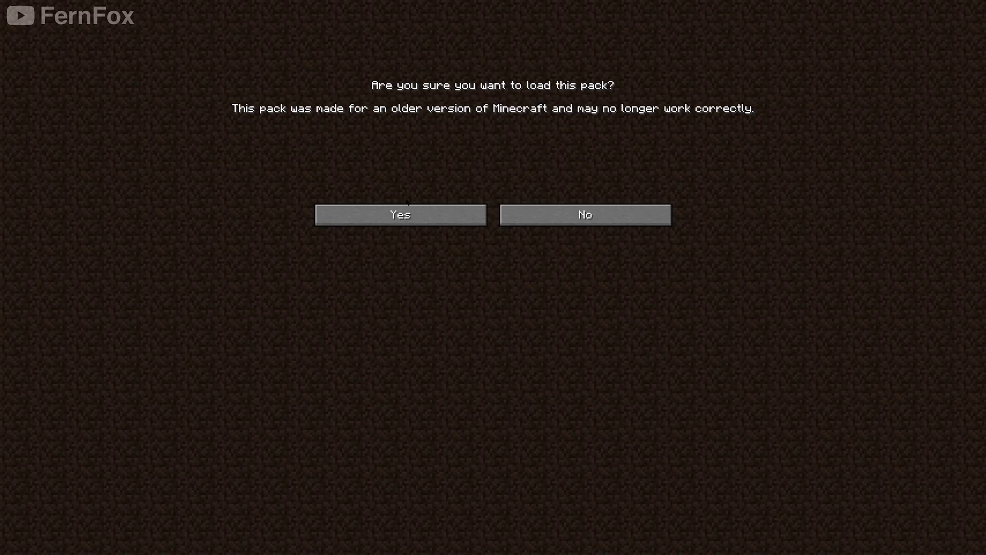
click(405, 211)
click(277, 74)
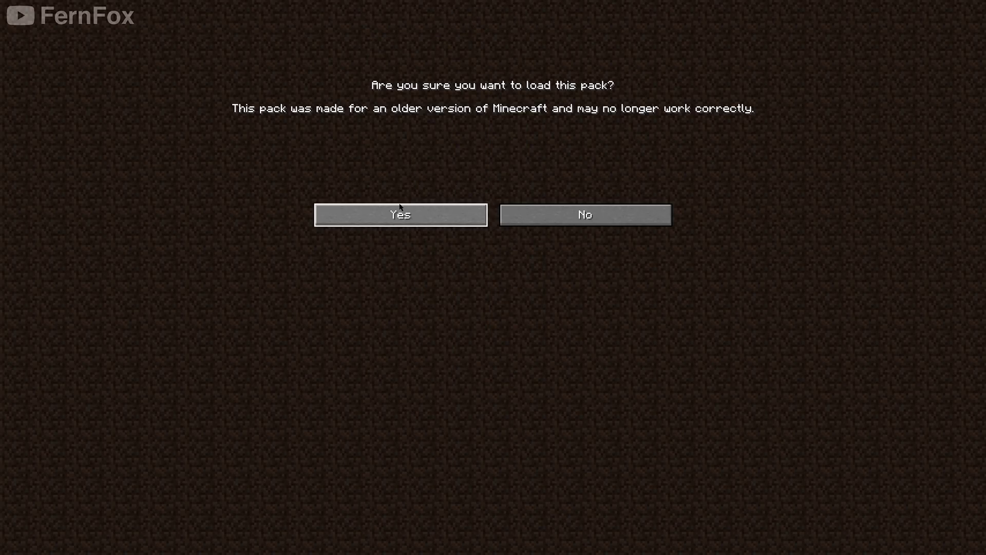
click(400, 211)
click(277, 74)
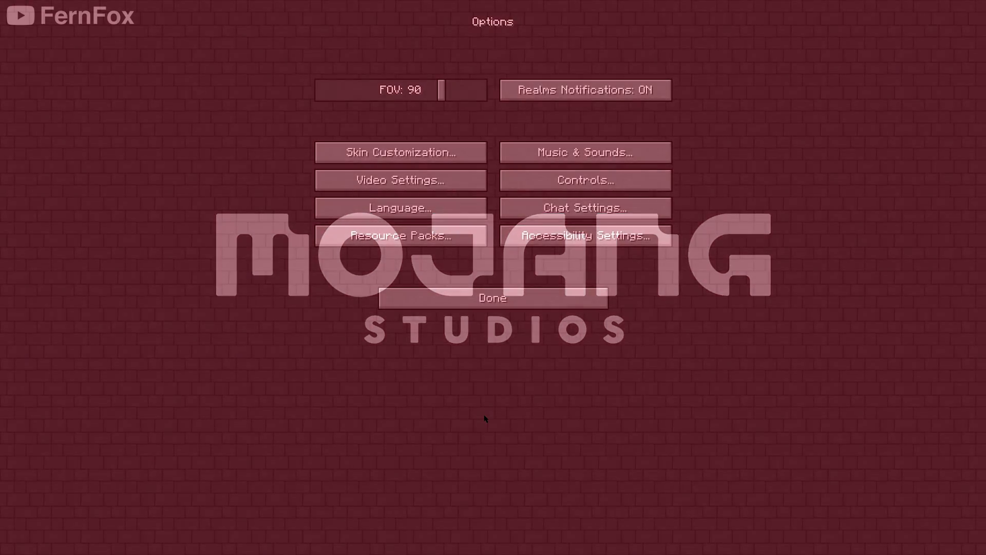
key(Escape)
key(Escape)
Step: Examine the cobblestone, dirt path and grass textures up close in the game world
key(w)
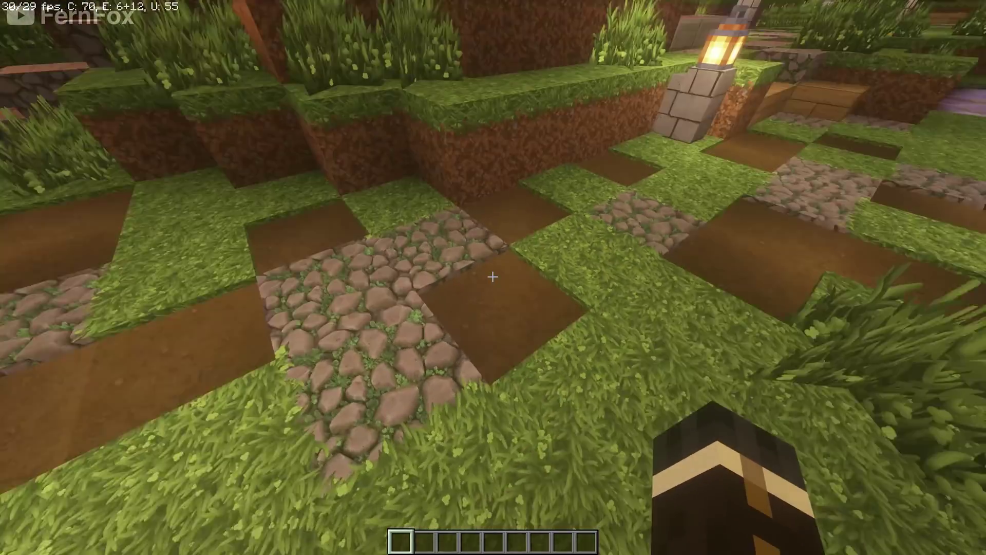
key(c)
key(c)
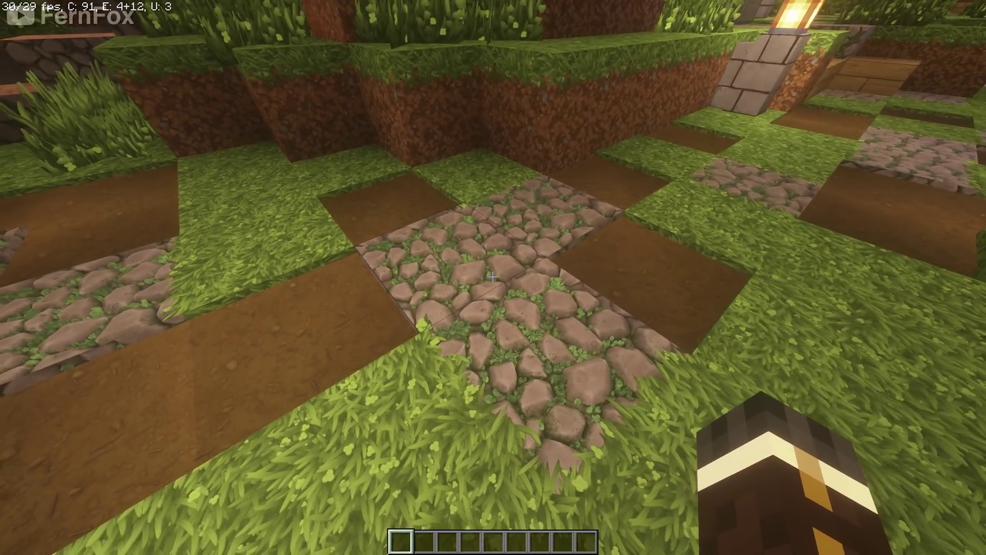
key(c)
key(c)
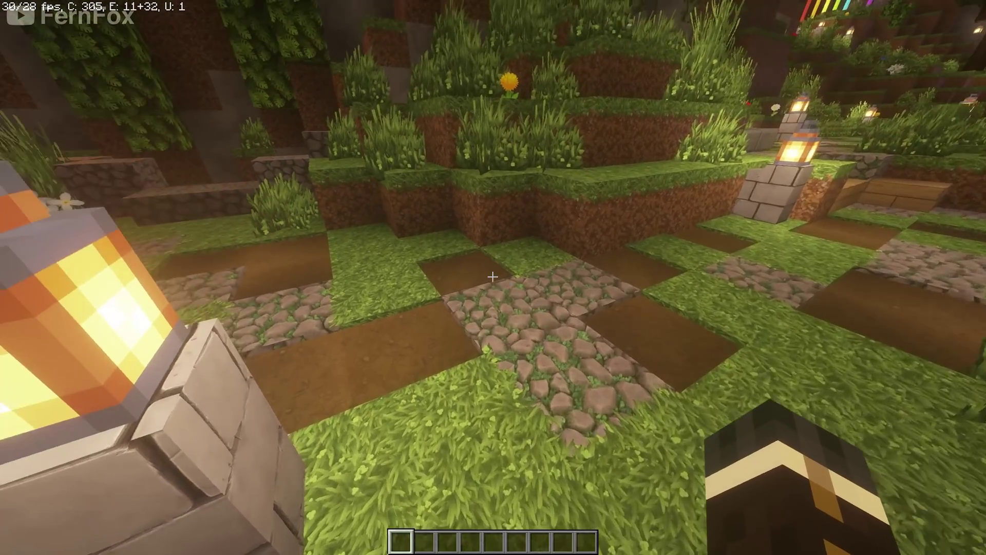